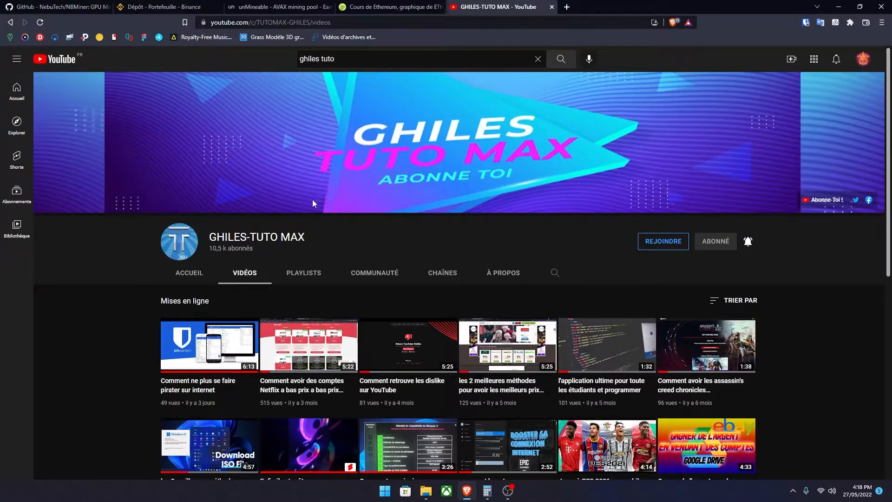
# Step: Examine the NBMiner GitHub repository page, from the repository header down to the readme's Download table
pyautogui.click(70, 7)
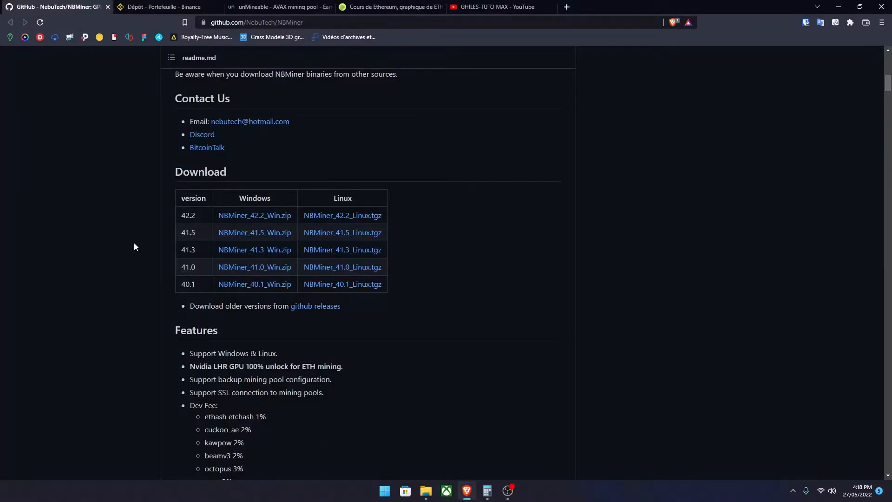
pyautogui.scroll(10, 134, 251)
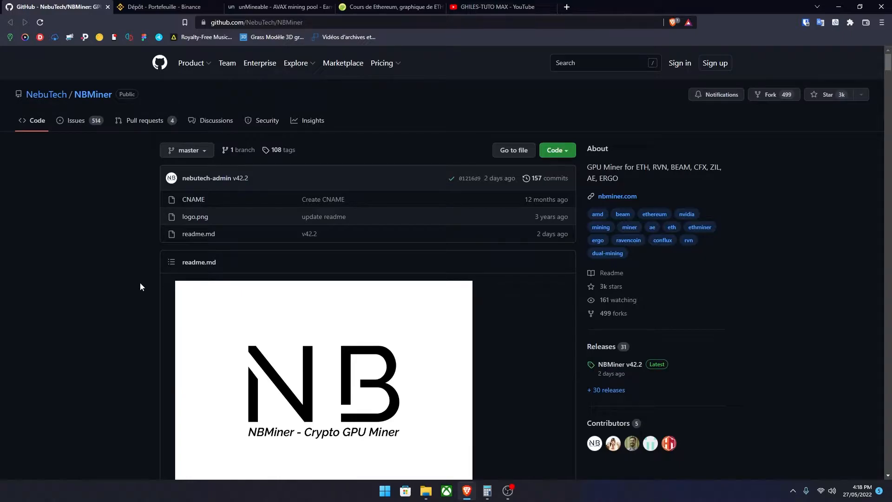
pyautogui.scroll(-2, 147, 286)
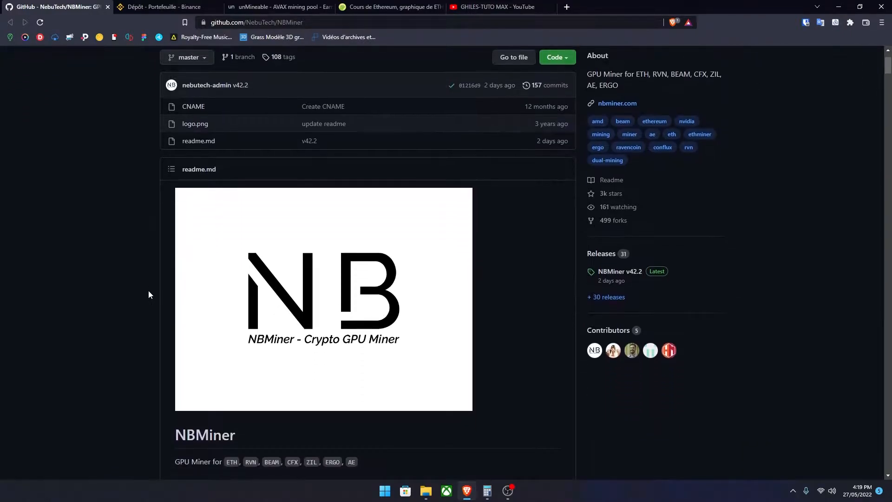
pyautogui.scroll(2, 149, 295)
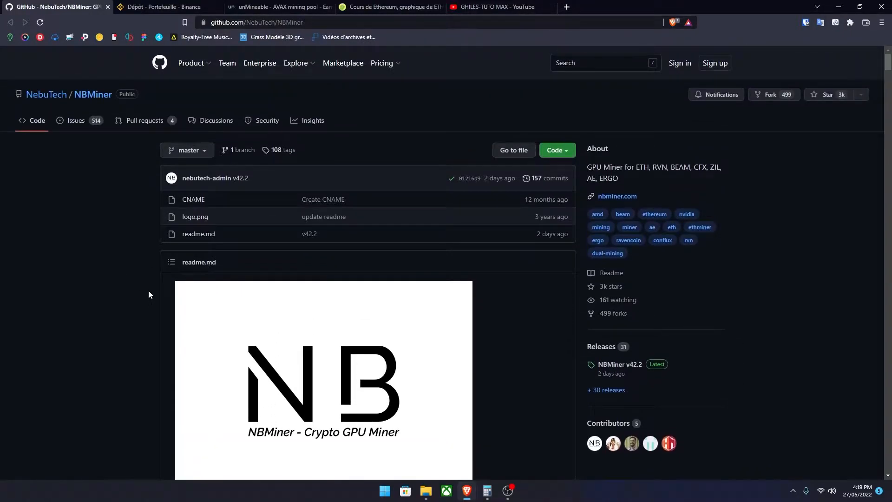
pyautogui.scroll(-1, 148, 292)
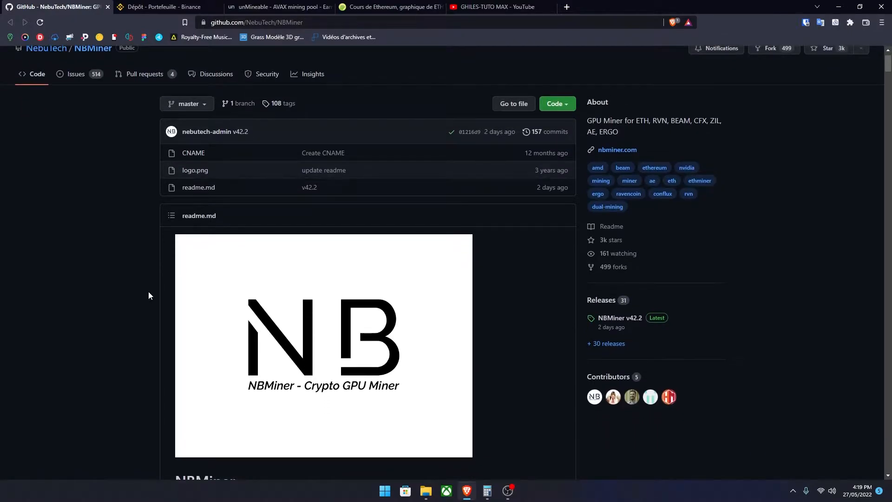
pyautogui.scroll(1, 147, 295)
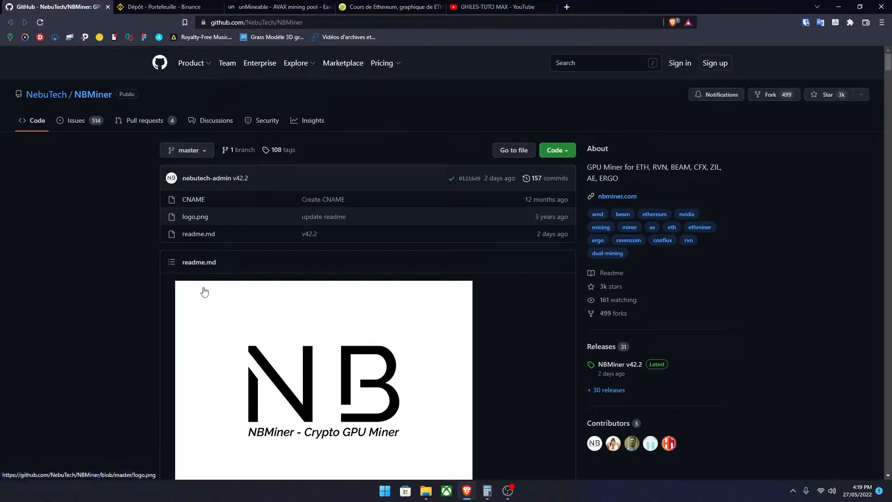
pyautogui.scroll(-7, 203, 294)
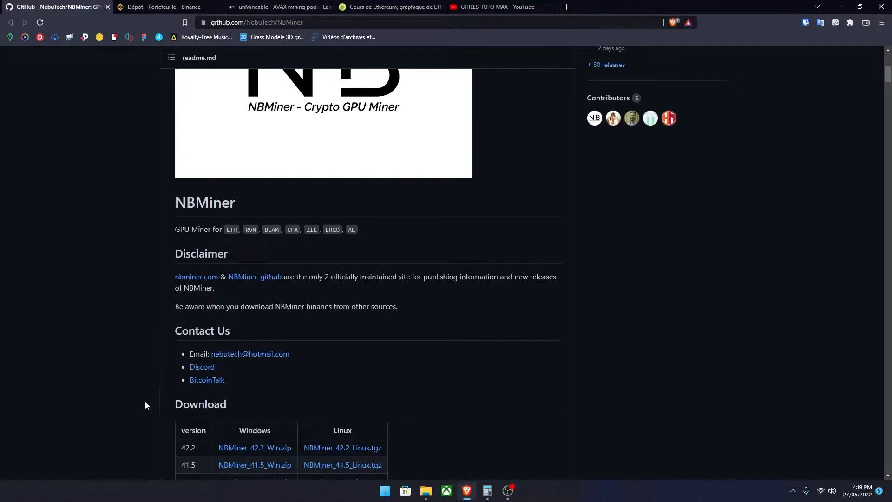
pyautogui.scroll(-3, 148, 359)
pyautogui.scroll(4, 219, 319)
pyautogui.scroll(-4, 208, 322)
# Step: Start downloading NBMiner_42.2_Win.zip from the readme's Download section and cancel the save
pyautogui.moveTo(183, 265); pyautogui.dragTo(219, 265)
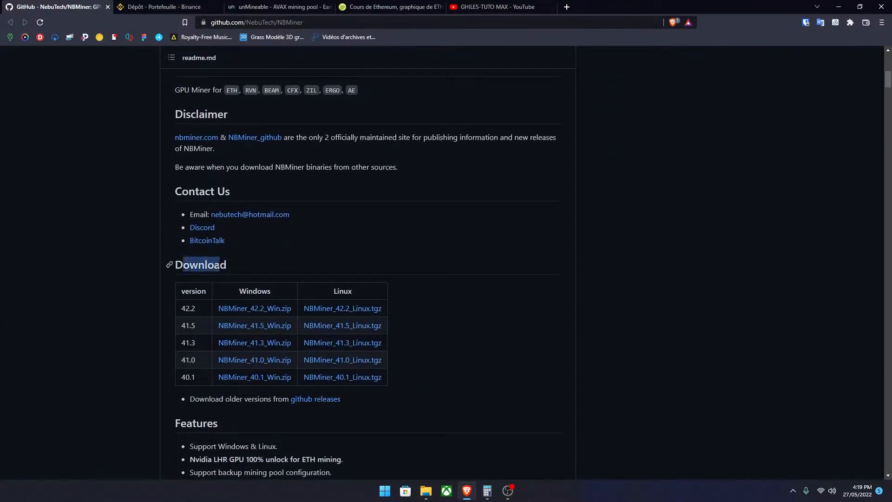
pyautogui.click(248, 265)
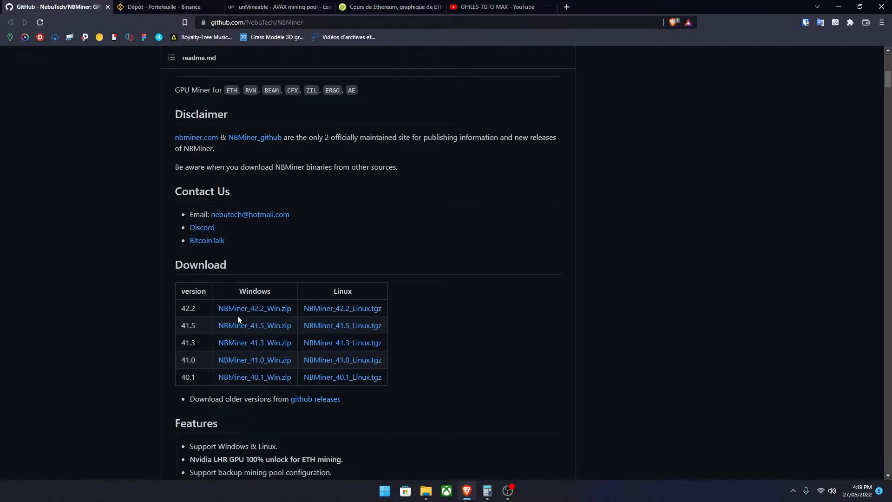
pyautogui.click(264, 309)
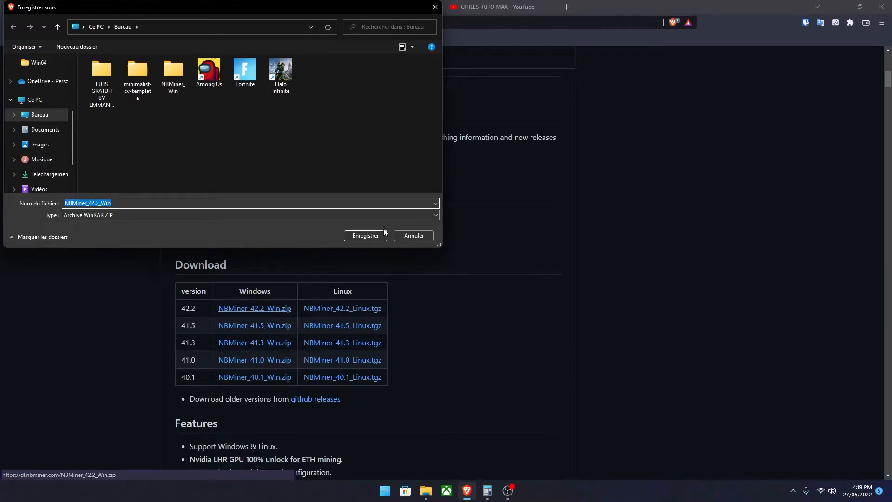
pyautogui.click(409, 235)
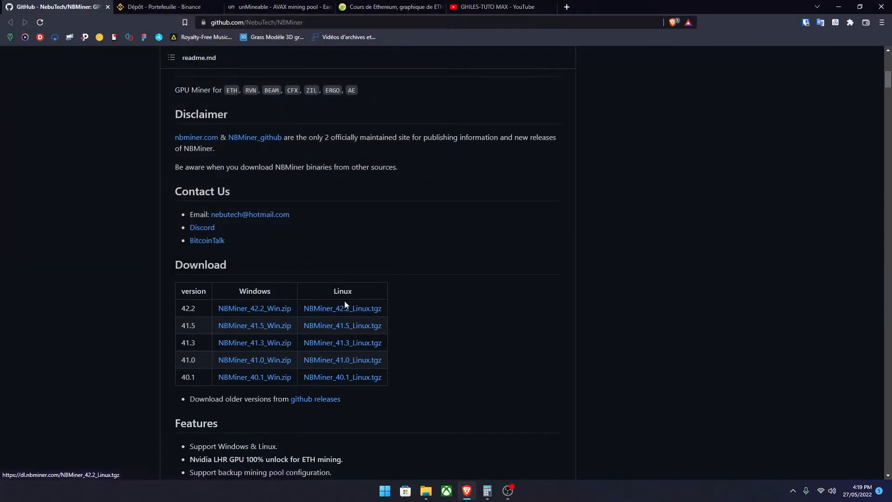
# Step: Minimize the browser and examine the contents of the NBMiner_Win folder on the desktop, closing its window when done
pyautogui.click(839, 6)
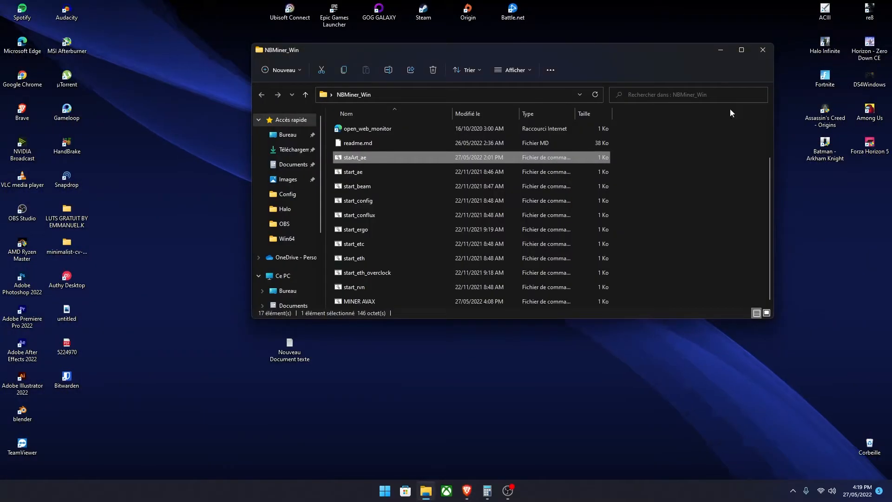
pyautogui.click(762, 52)
pyautogui.rightClick(497, 158)
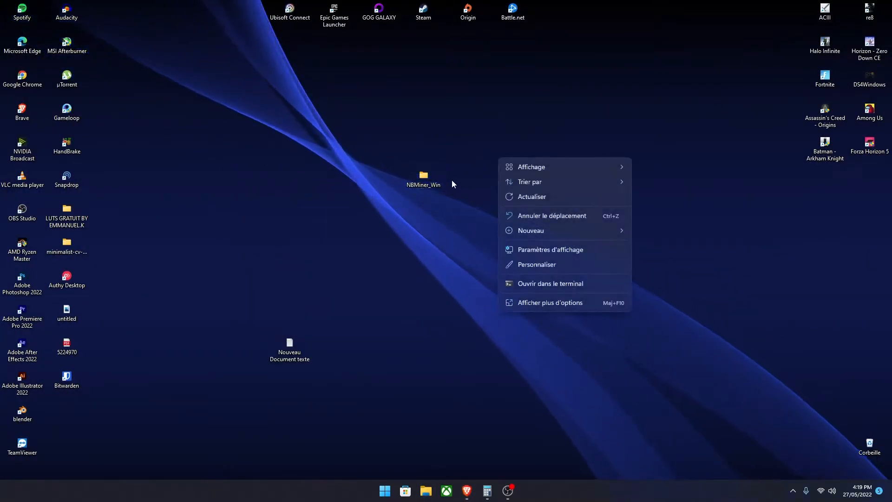
pyautogui.rightClick(491, 127)
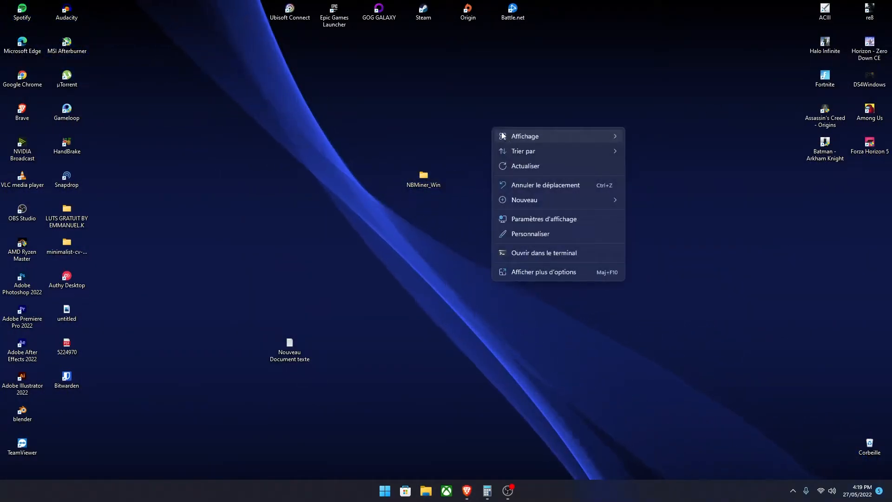
pyautogui.rightClick(442, 180)
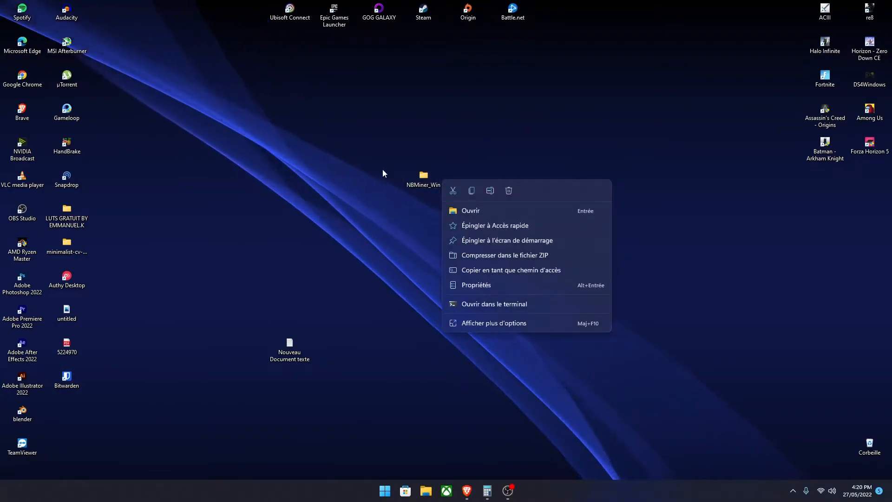
pyautogui.click(437, 185)
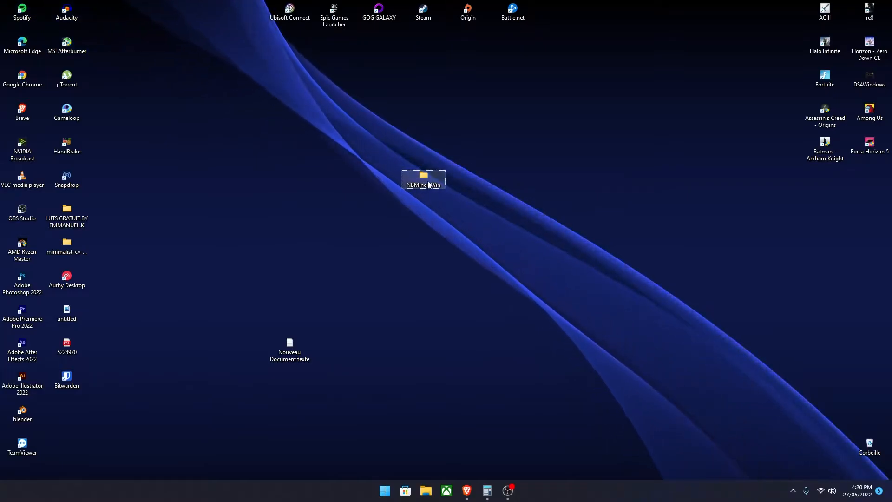
pyautogui.doubleClick(428, 184)
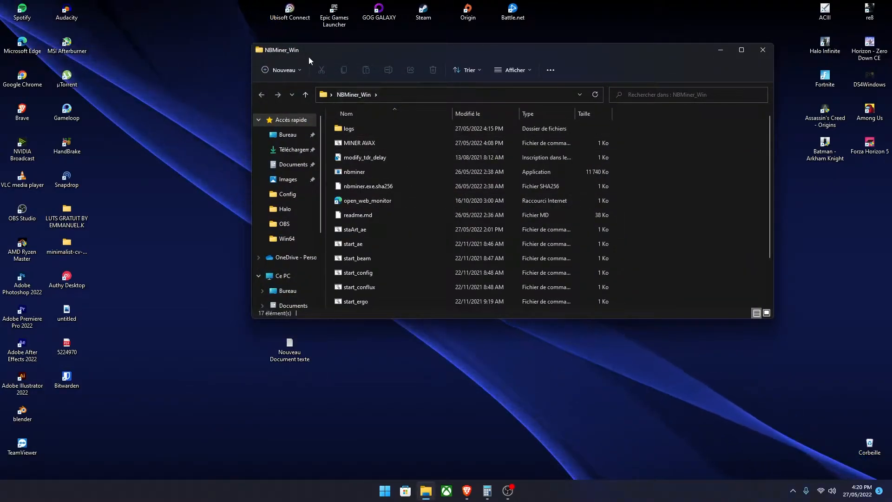
pyautogui.click(763, 49)
pyautogui.moveTo(572, 223); pyautogui.dragTo(512, 187)
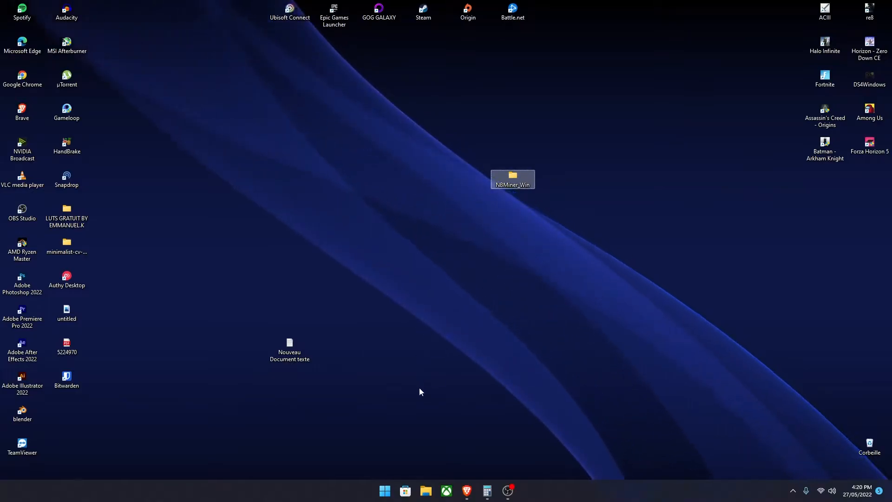
# Step: Switch back to the browser and open the wallet overview from the Binance home page
pyautogui.click(466, 491)
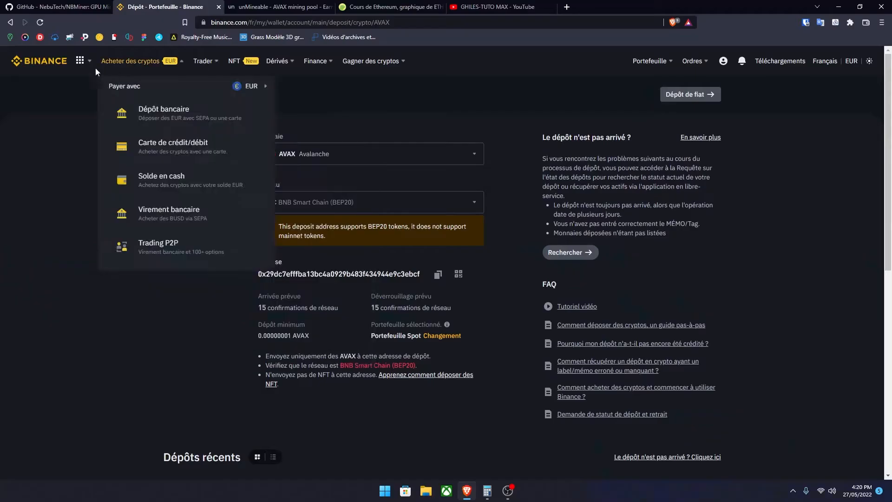
pyautogui.click(43, 61)
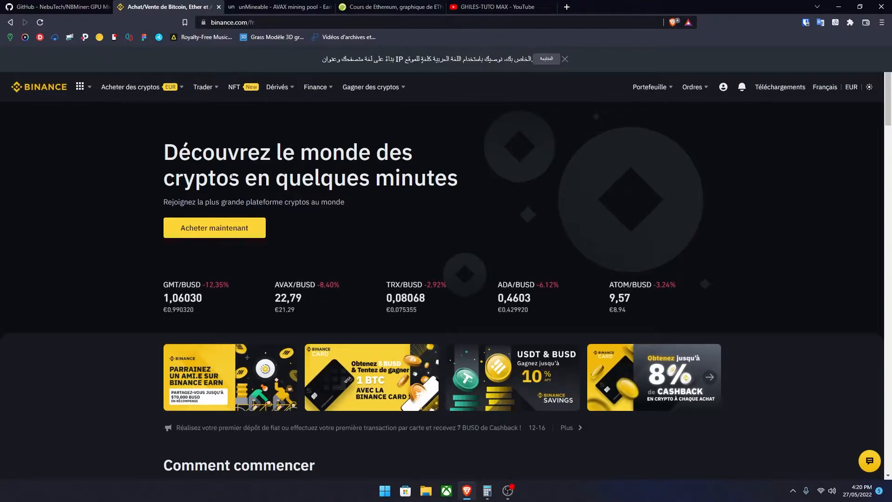
pyautogui.moveTo(664, 93)
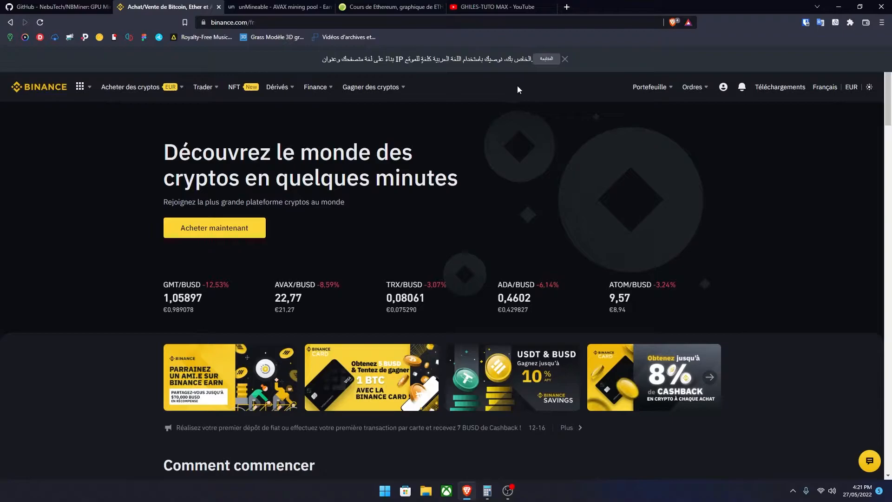
pyautogui.moveTo(632, 98)
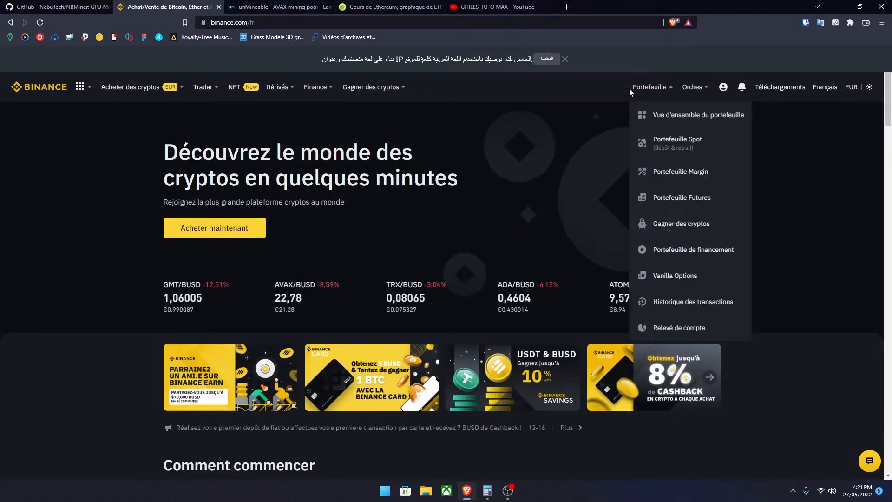
pyautogui.click(670, 125)
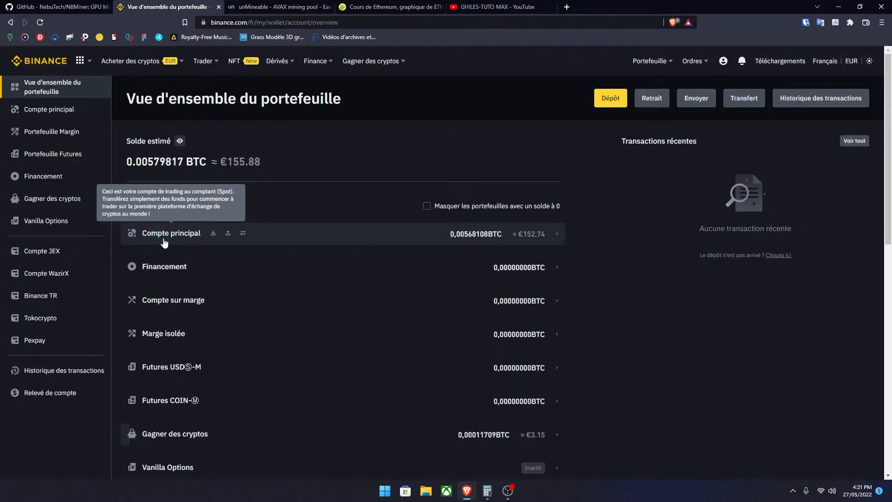
# Step: Open the main account (Compte principal) in the Binance wallet and examine its list of crypto balances
pyautogui.click(297, 237)
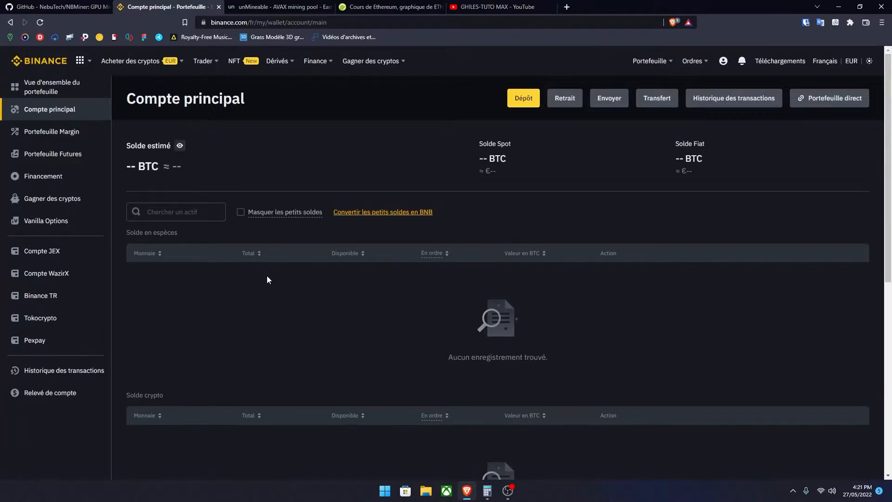
pyautogui.scroll(-5, 244, 269)
pyautogui.scroll(-5, 210, 251)
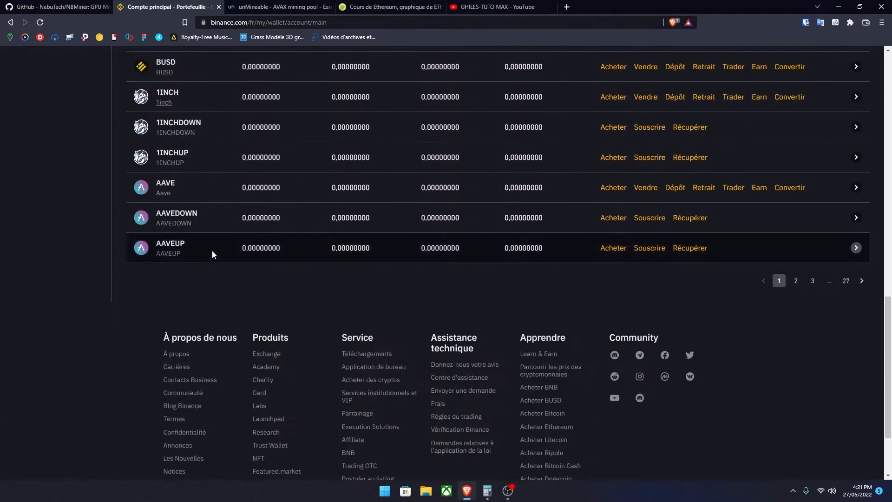
pyautogui.scroll(10, 234, 251)
pyautogui.scroll(-10, 552, 313)
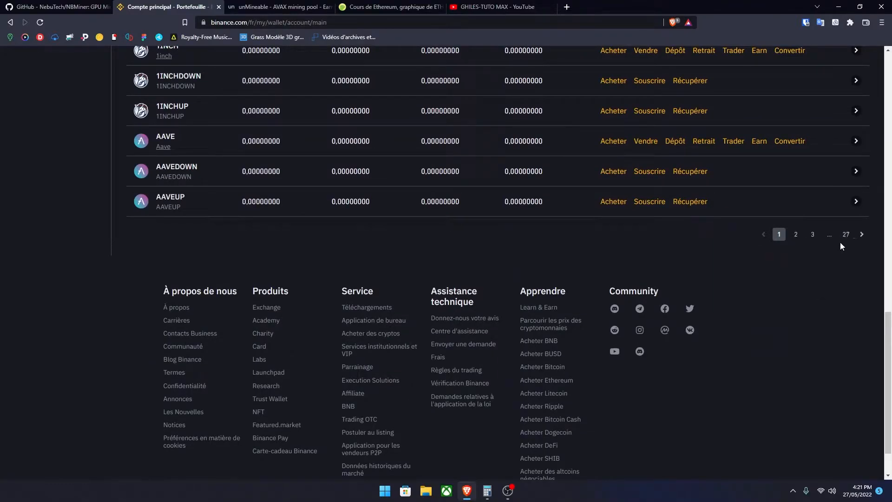
pyautogui.scroll(10, 791, 249)
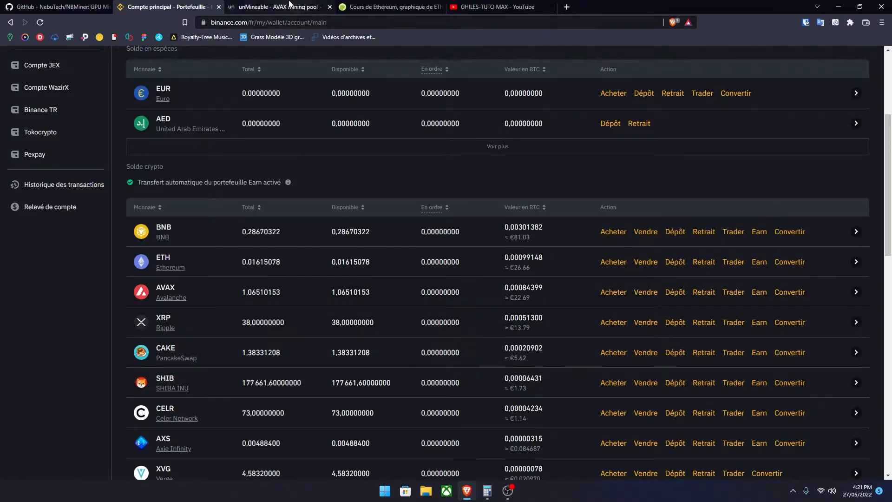
# Step: Open the coin list on the unMineable site and switch the site to its light theme
pyautogui.click(289, 4)
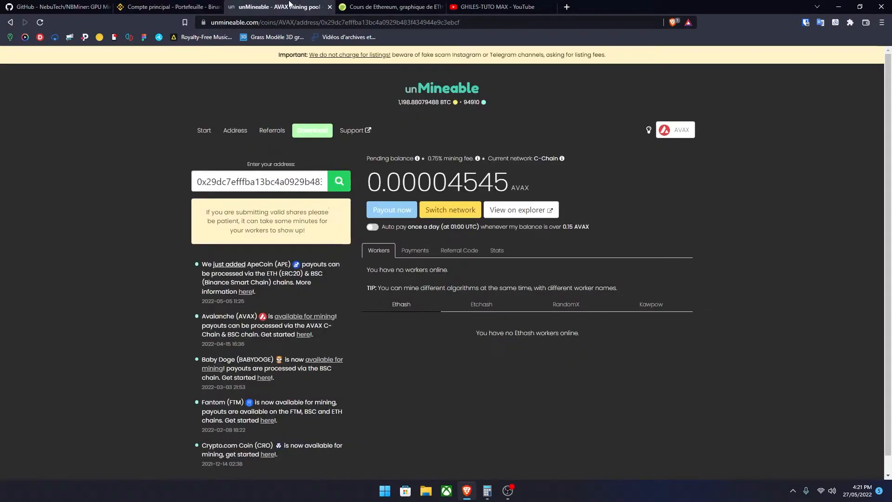
pyautogui.click(345, 185)
pyautogui.click(309, 136)
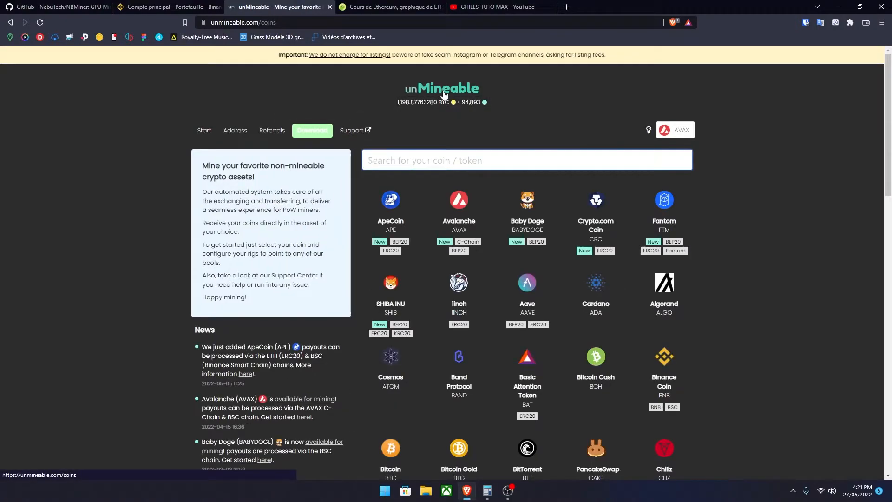
pyautogui.click(648, 131)
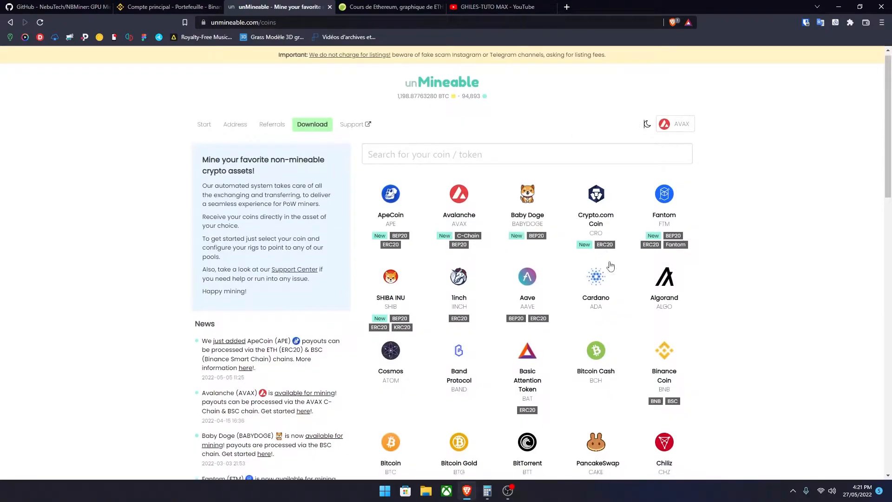
# Step: Look through the mineable coins on unMineable and open the Avalanche (AVAX) mining page
pyautogui.scroll(-6, 697, 275)
pyautogui.scroll(6, 783, 223)
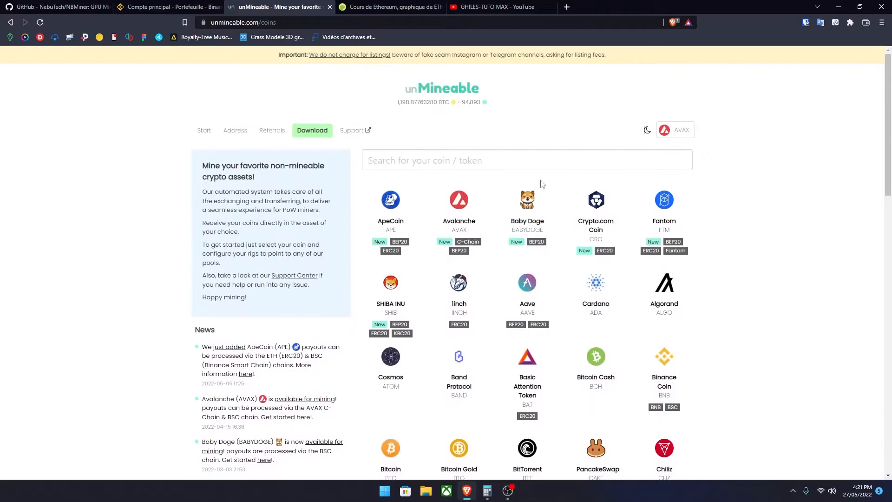
pyautogui.scroll(-12, 731, 241)
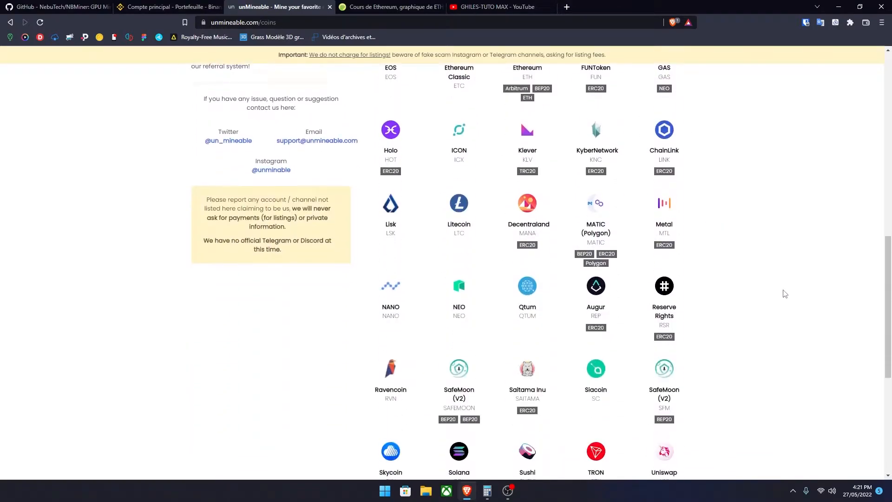
pyautogui.scroll(-6, 785, 294)
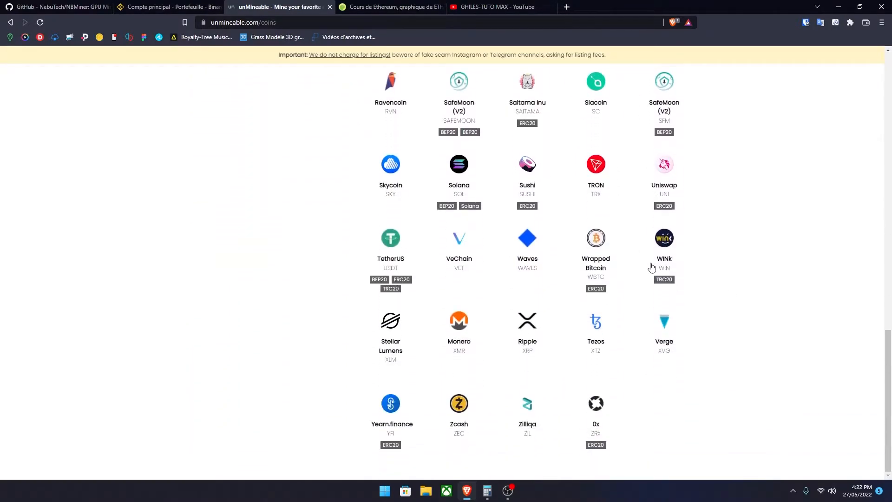
pyautogui.scroll(8, 680, 284)
pyautogui.scroll(4, 548, 225)
pyautogui.scroll(7, 548, 225)
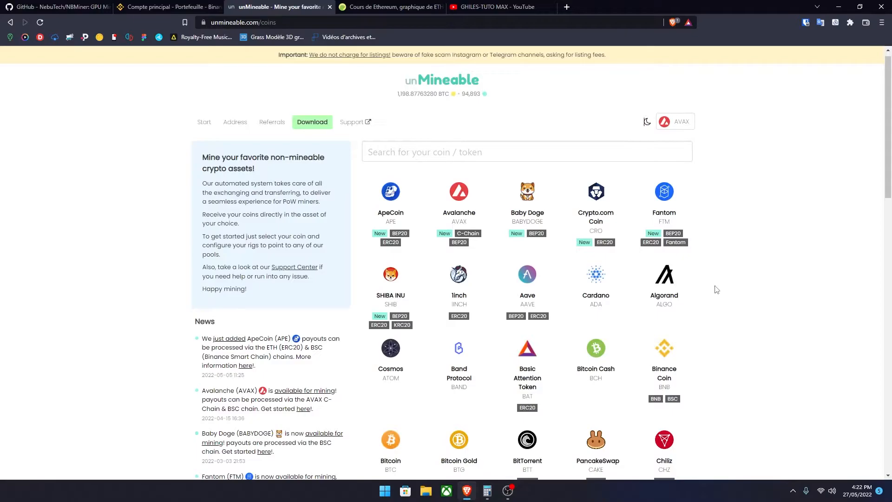
pyautogui.click(456, 207)
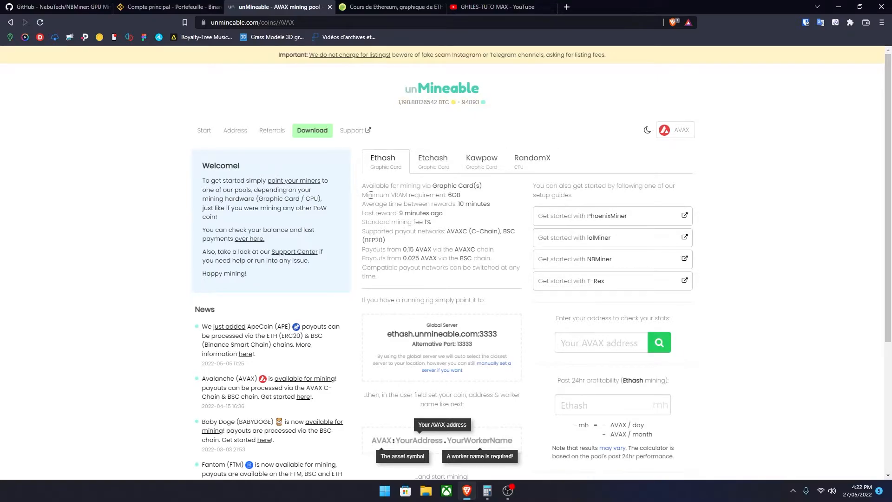
# Step: Return to the unMineable coin list, reopen the Avalanche (AVAX) page and examine its Ethash server and user-field format
pyautogui.click(422, 93)
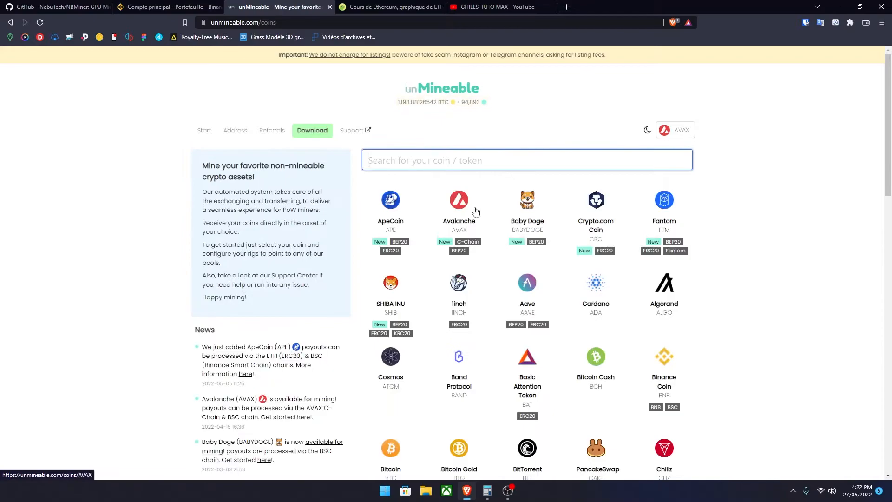
pyautogui.click(465, 209)
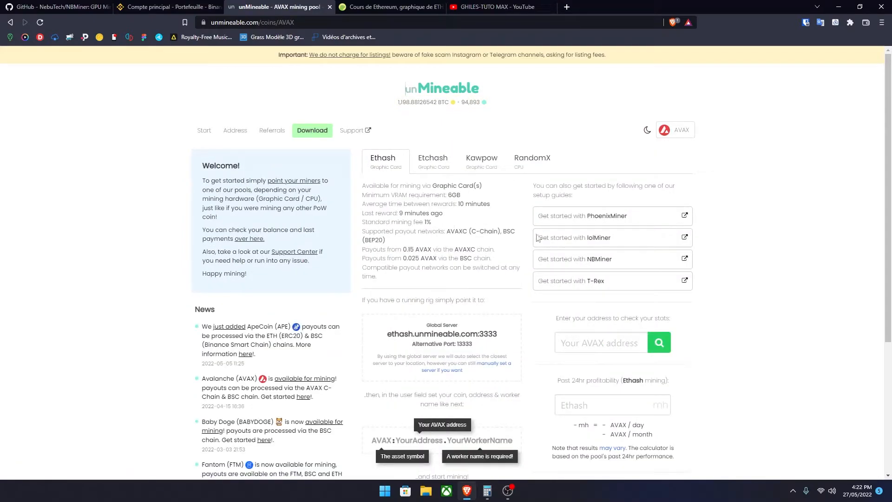
pyautogui.scroll(-3, 503, 339)
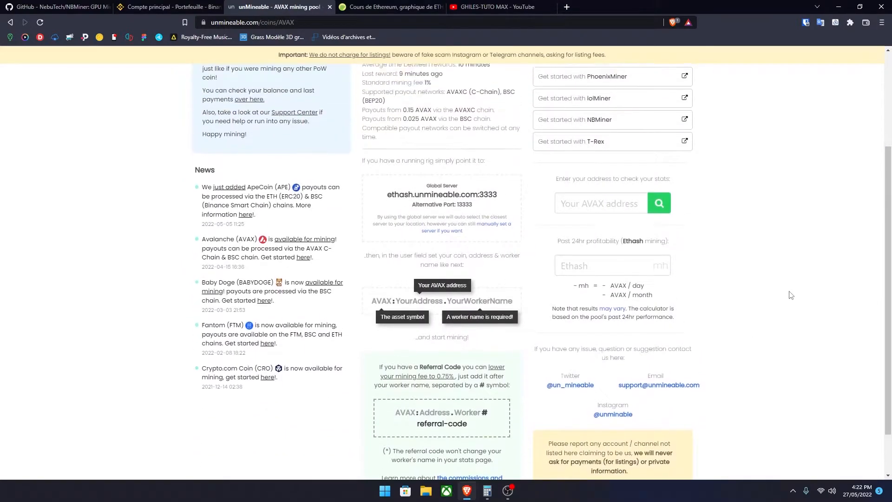
# Step: Minimize the browser, create a new text document on the desktop and open it in Notepad
pyautogui.click(839, 6)
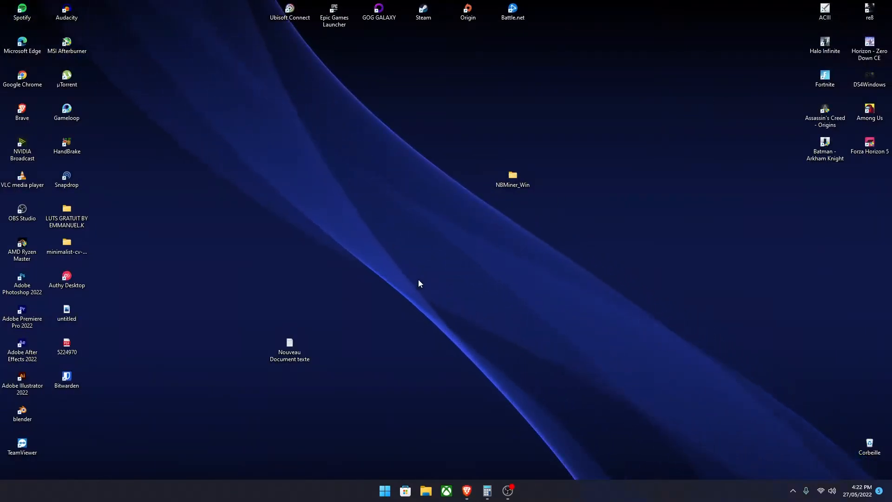
pyautogui.click(399, 270)
pyautogui.rightClick(399, 271)
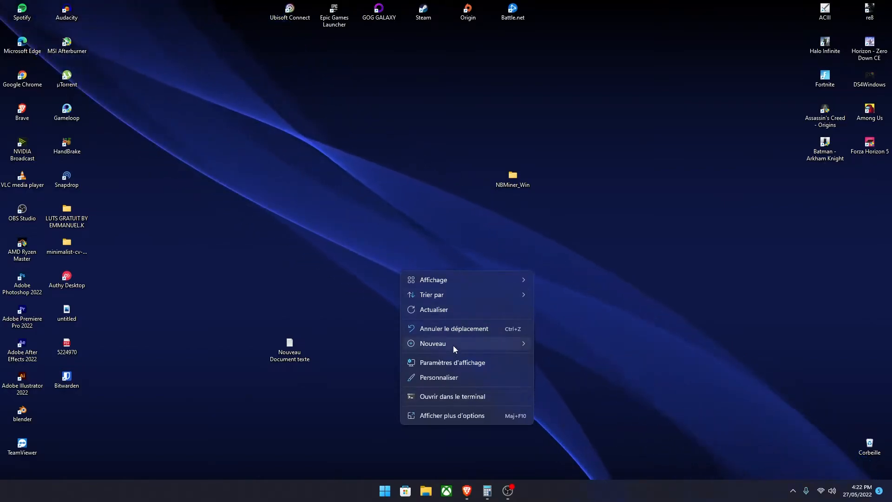
pyautogui.moveTo(454, 343)
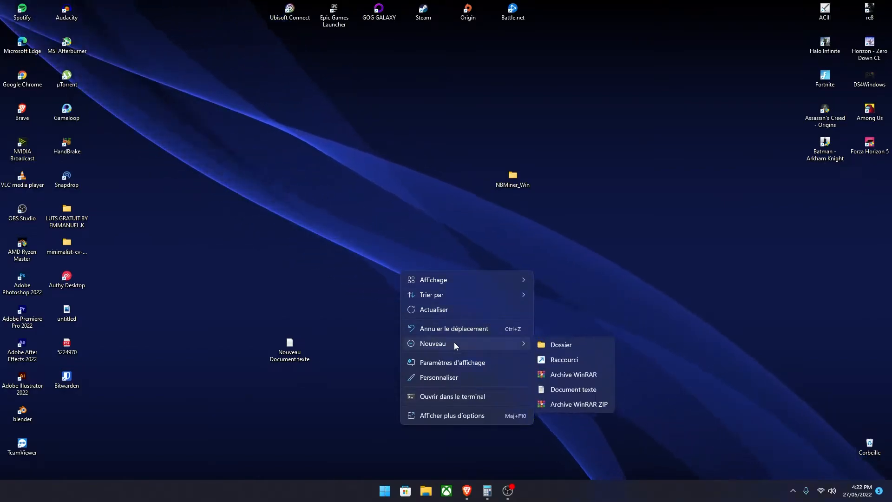
pyautogui.click(565, 392)
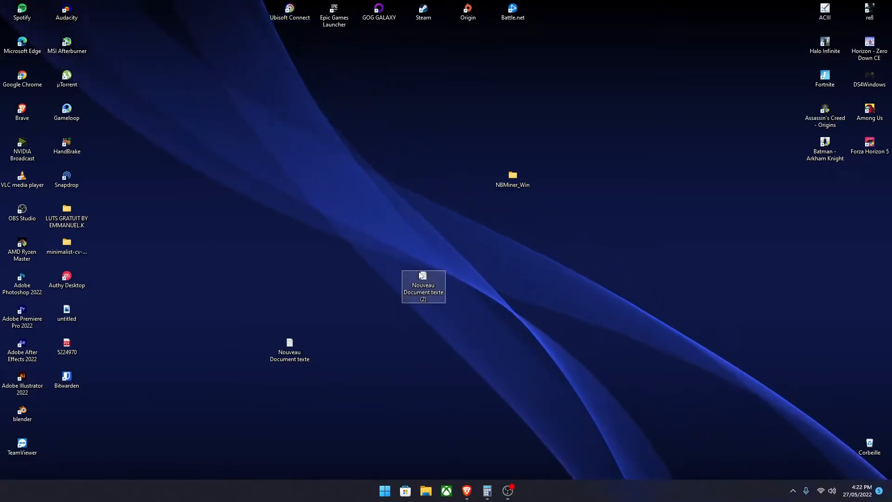
pyautogui.doubleClick(421, 275)
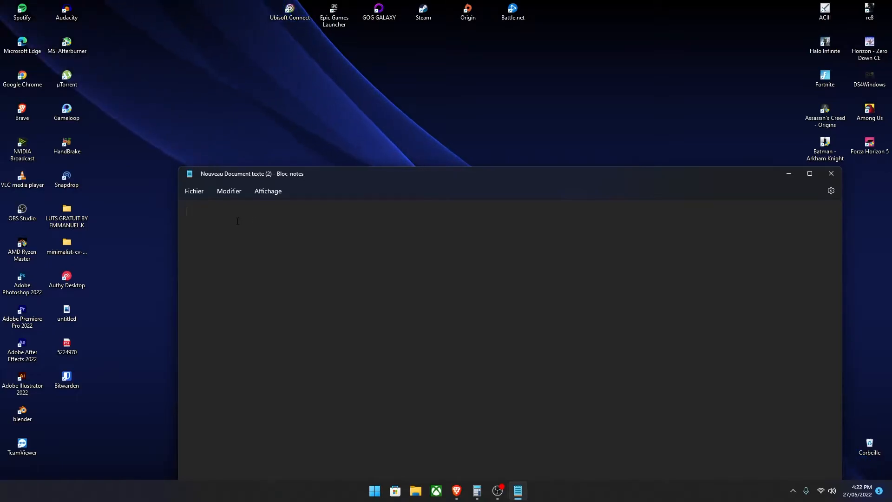
# Step: Paste the saved NBMiner ethash command template for ethash.unmineable.com:3333 from the clipboard history into the empty document
pyautogui.rightClick(237, 222)
pyautogui.press('Escape')
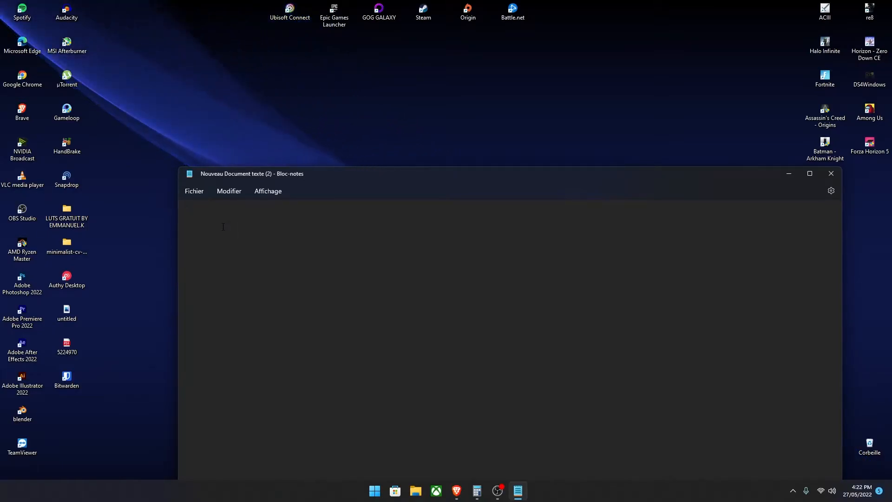
pyautogui.press('super+v')
pyautogui.scroll(-4, 252, 346)
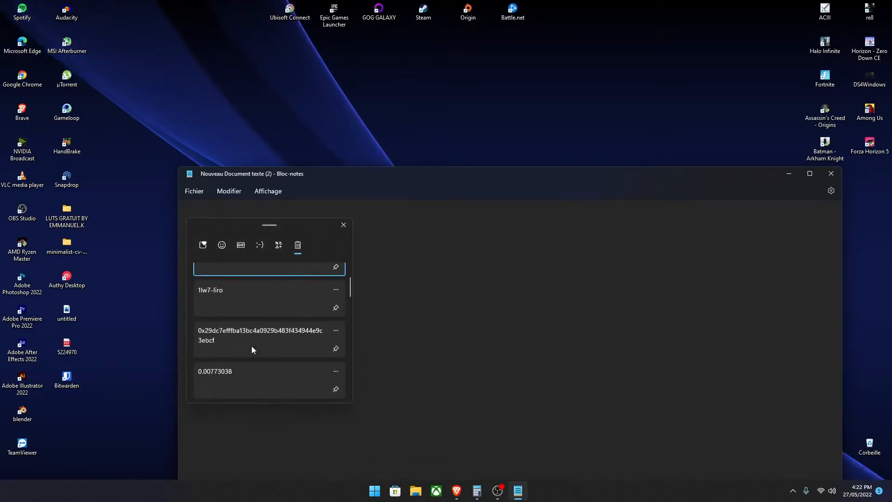
pyautogui.scroll(-6, 249, 367)
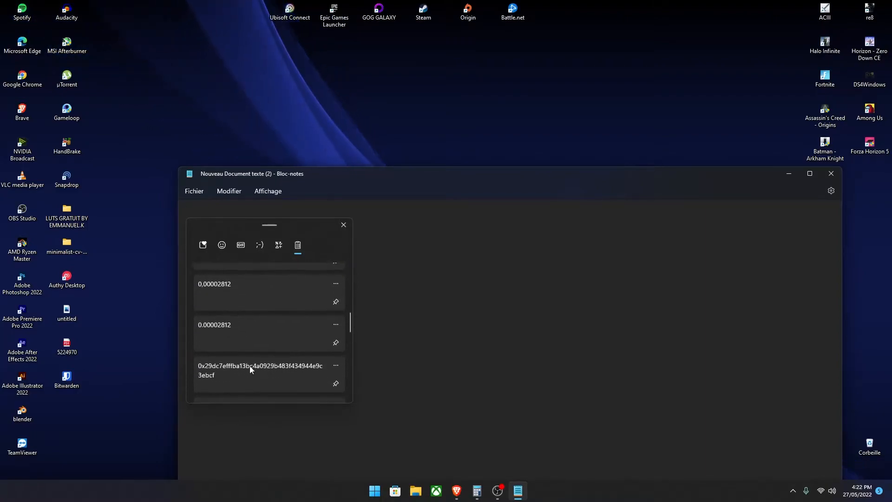
pyautogui.scroll(-1, 250, 367)
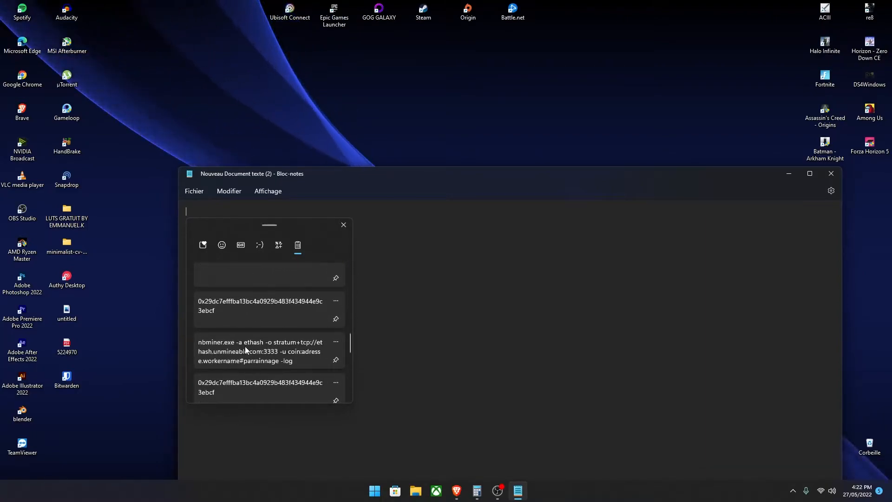
pyautogui.click(250, 362)
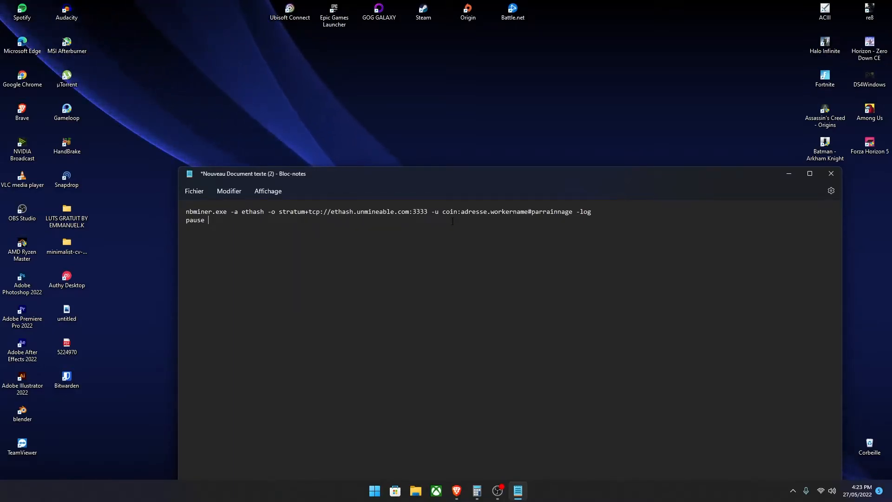
# Step: Examine the adresse, coin, workername and parrainnage placeholders in the NBMiner command
pyautogui.doubleClick(483, 213)
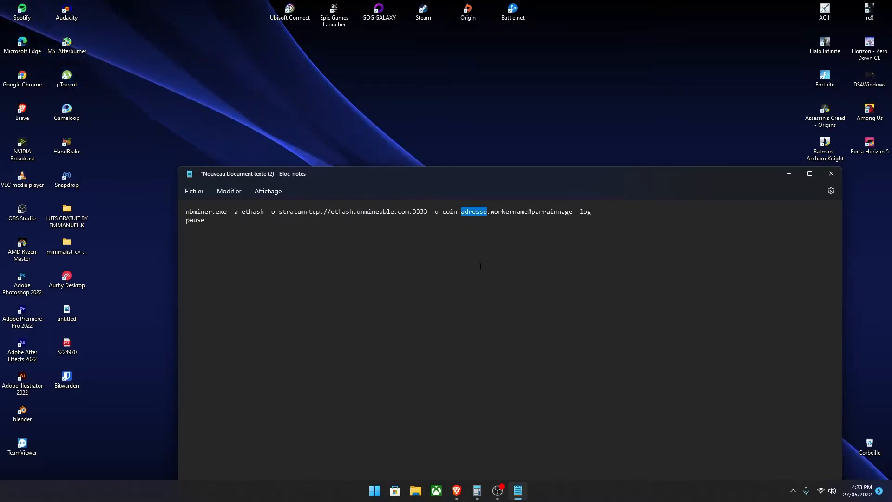
pyautogui.click(450, 213)
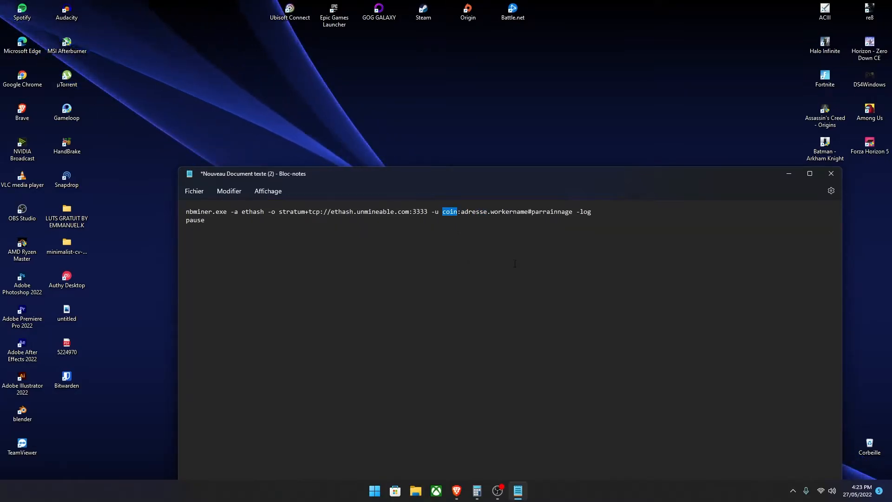
pyautogui.doubleClick(517, 214)
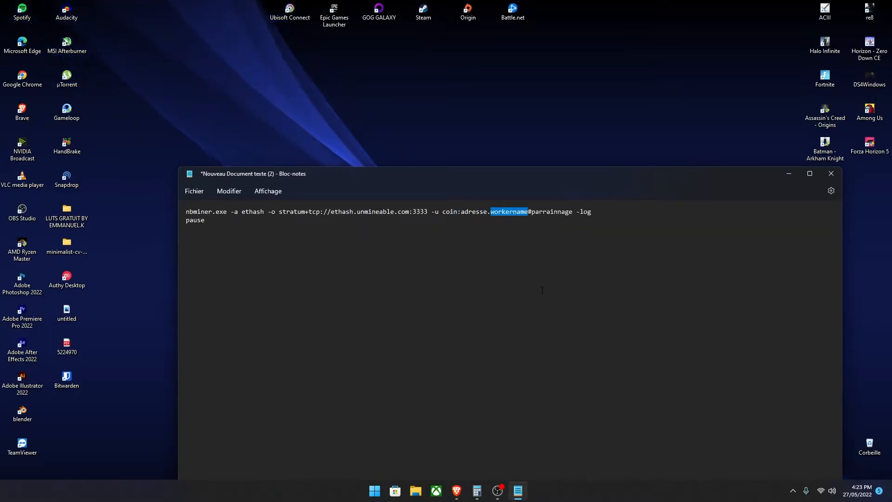
pyautogui.click(530, 214)
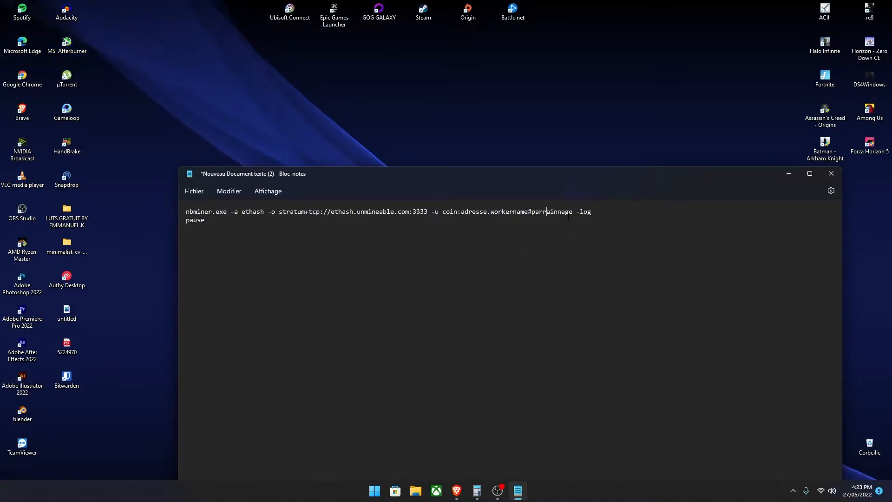
pyautogui.click(547, 214)
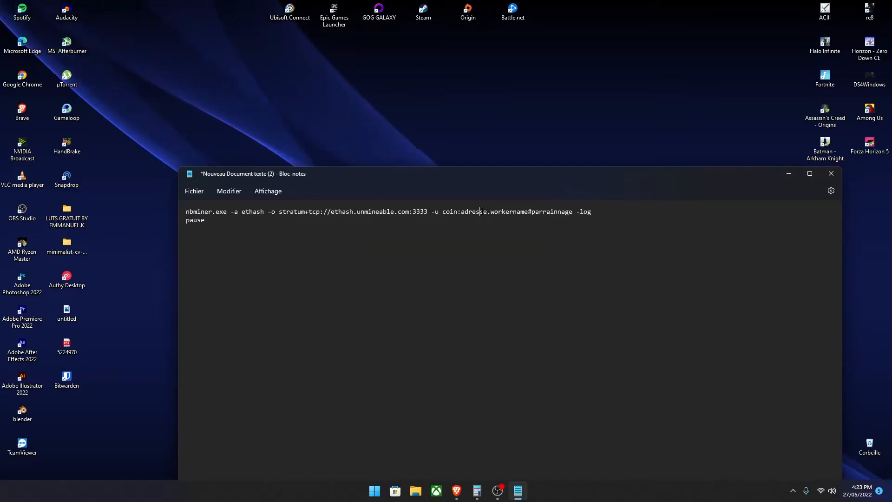
# Step: Switch back to Binance in the browser, search the main account for AVAX and open its deposit page
pyautogui.click(457, 491)
pyautogui.click(176, 5)
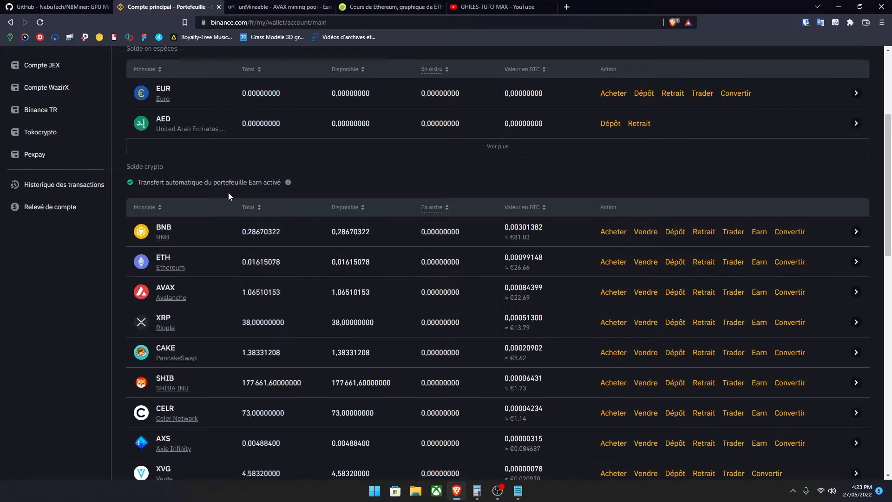
pyautogui.scroll(4, 229, 193)
pyautogui.scroll(-4, 288, 297)
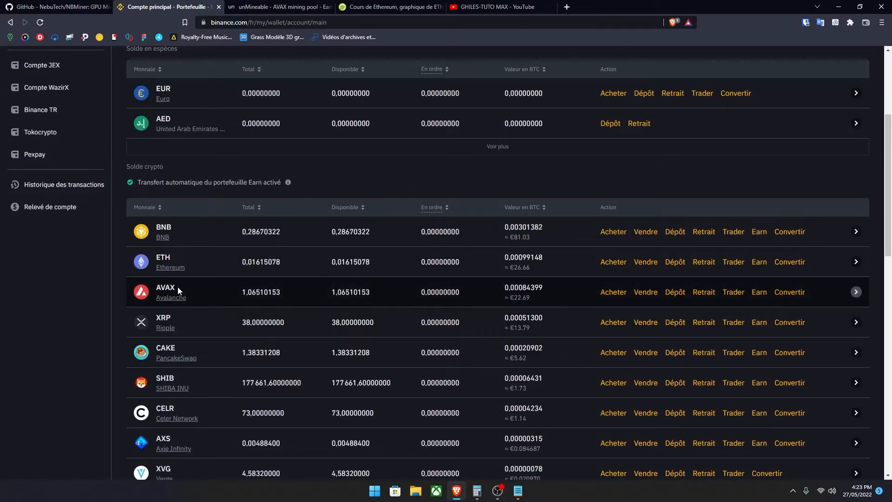
pyautogui.scroll(4, 193, 286)
pyautogui.click(154, 213)
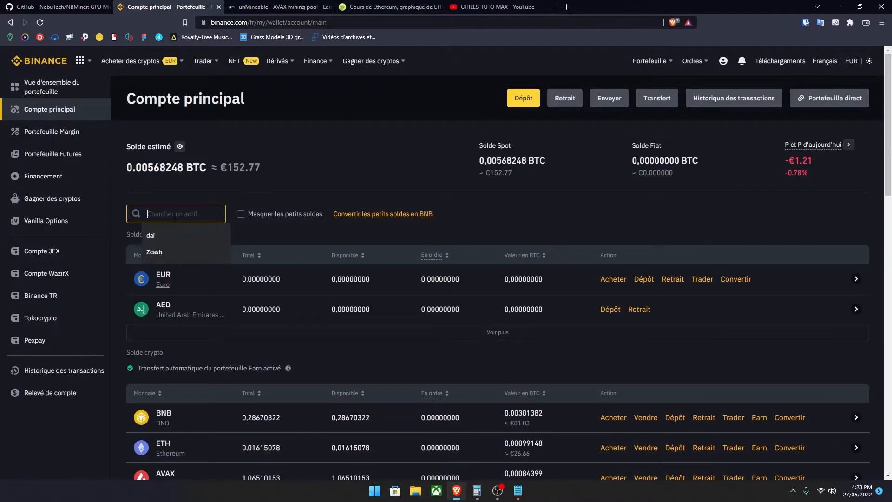
pyautogui.write('AVAX')
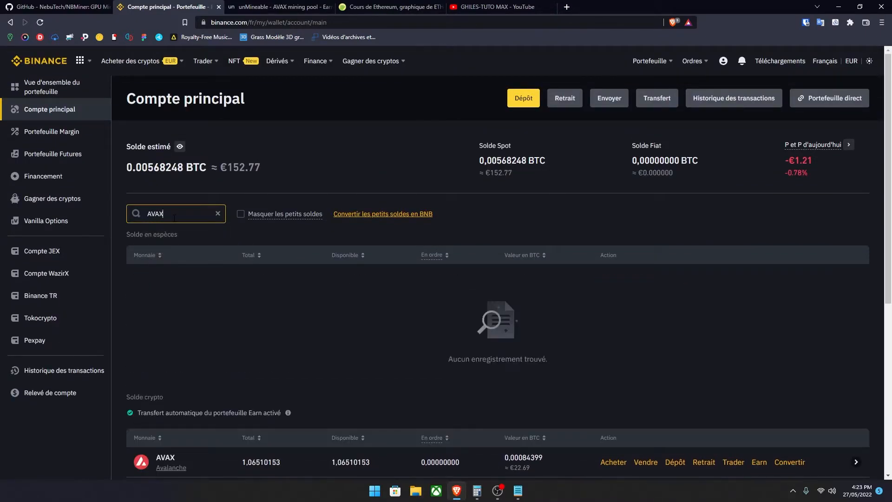
pyautogui.scroll(-3, 200, 352)
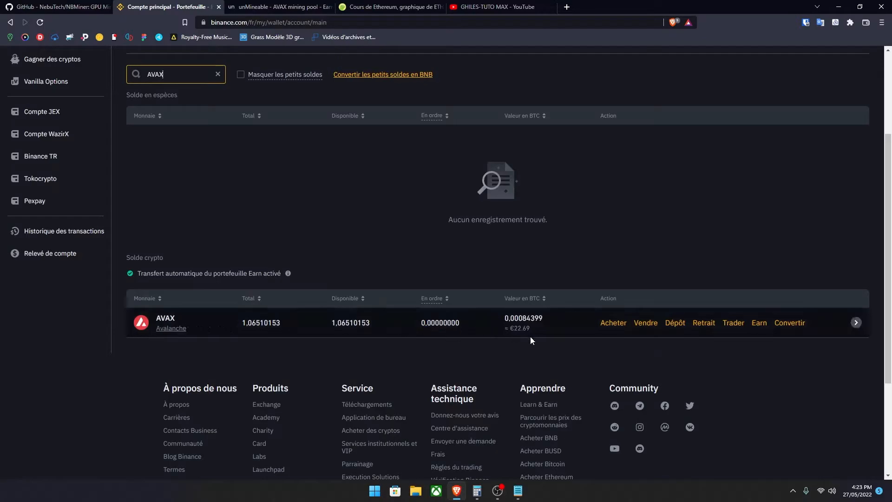
pyautogui.click(672, 323)
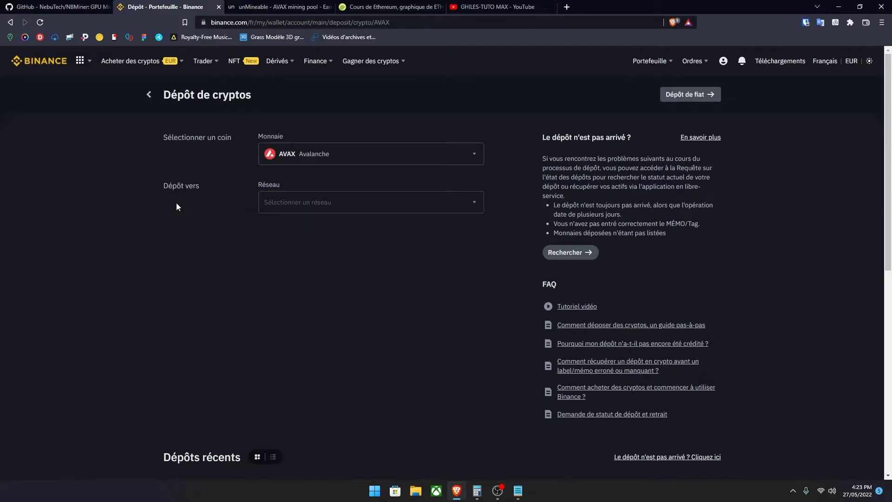
# Step: Choose the BSC BNB Smart Chain (BEP20) network for the AVAX deposit and copy the deposit address
pyautogui.click(306, 203)
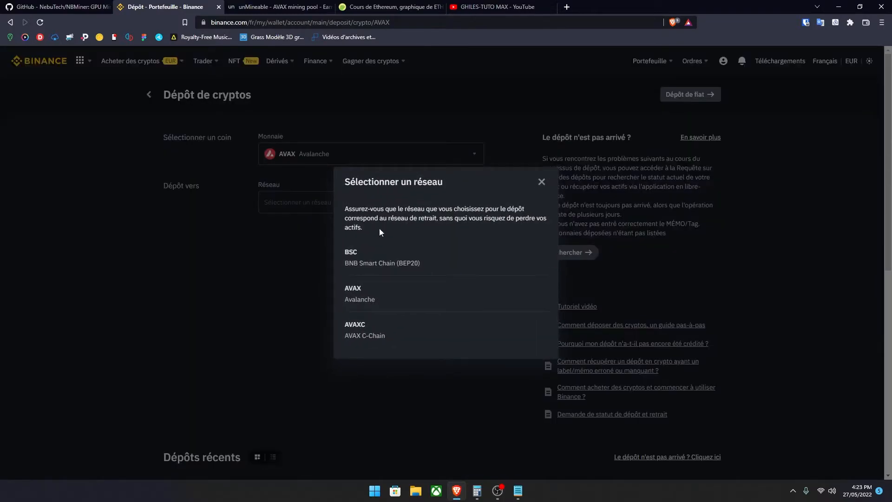
pyautogui.click(401, 268)
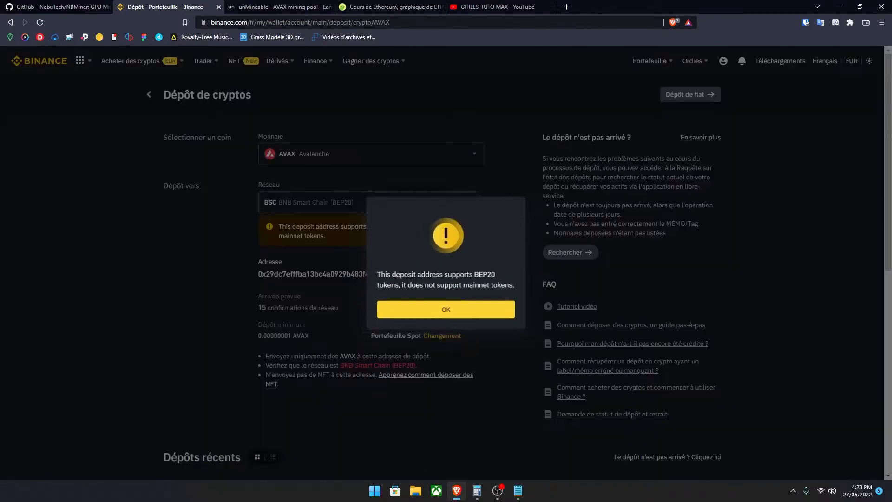
pyautogui.click(448, 313)
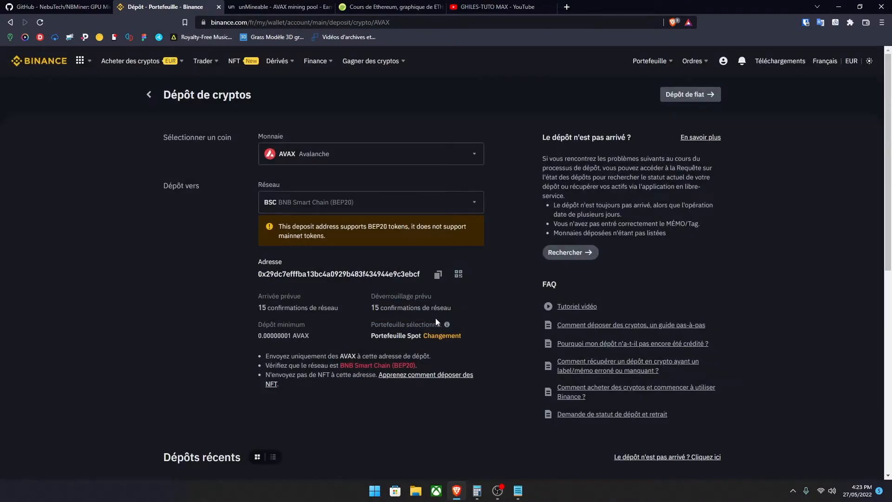
pyautogui.click(437, 275)
# Step: In the Notepad command, replace adresse with the copied wallet address and coin with AVAX
pyautogui.click(518, 491)
pyautogui.doubleClick(473, 213)
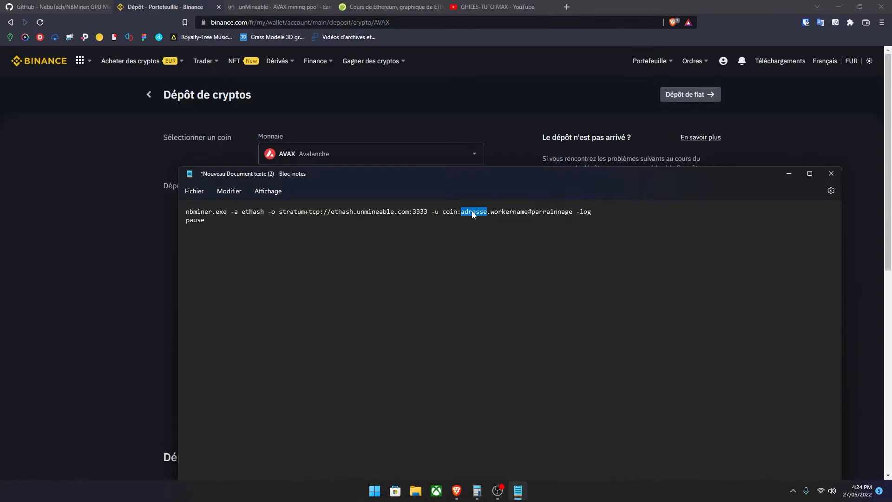
pyautogui.hotkey('ctrl', 'v')
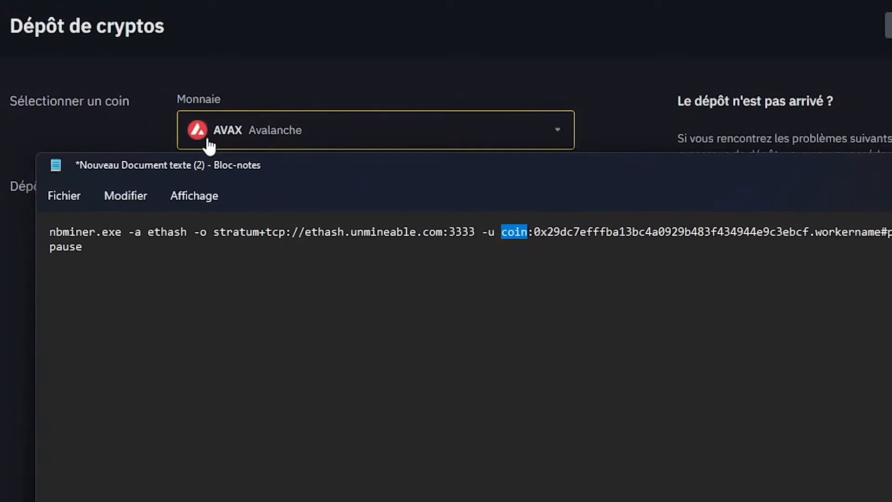
pyautogui.write('AVAX')
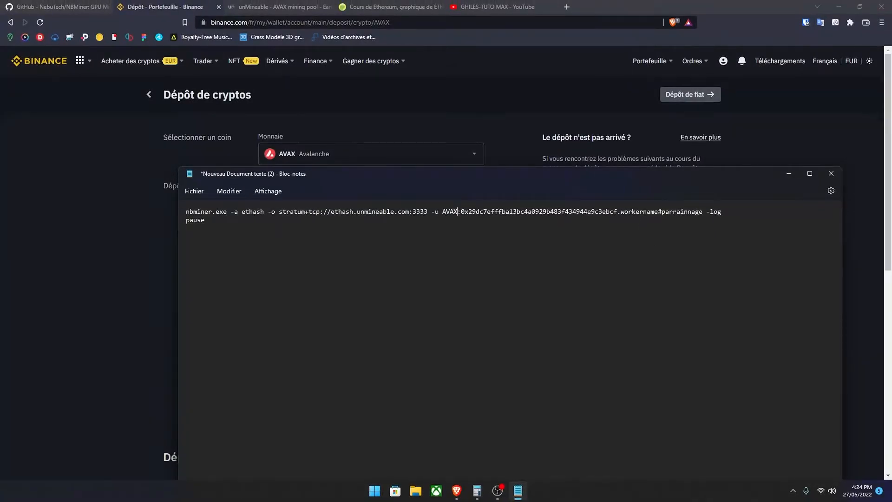
# Step: Replace workername with the channel-based worker name and parrainnage with the referral code from the clipboard history
pyautogui.doubleClick(645, 212)
pyautogui.write('GHILESTUTO')
pyautogui.doubleClick(681, 212)
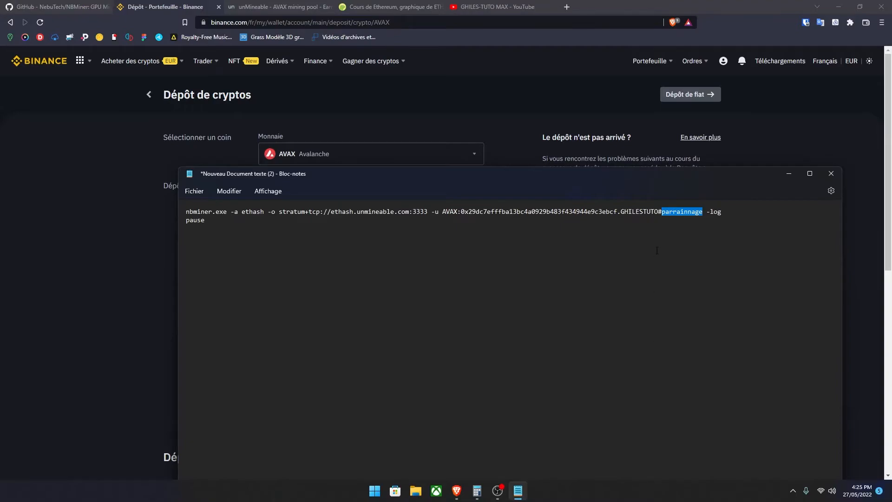
pyautogui.press('super+v')
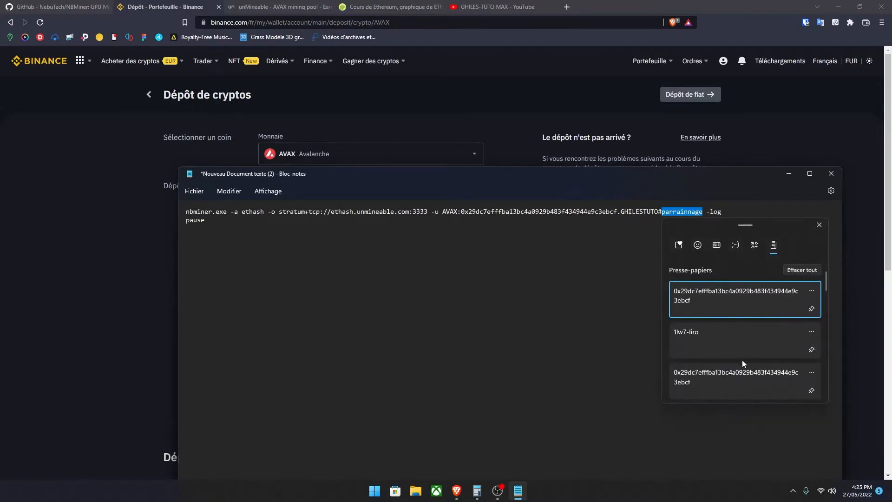
pyautogui.click(701, 342)
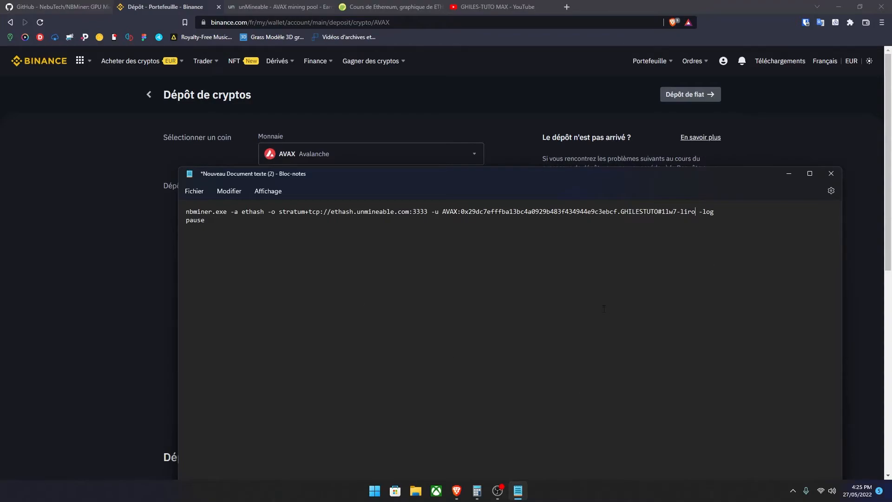
# Step: Save the script to the desktop as MINAR AVAX.BAT with the type set to all files, and close Notepad
pyautogui.click(198, 196)
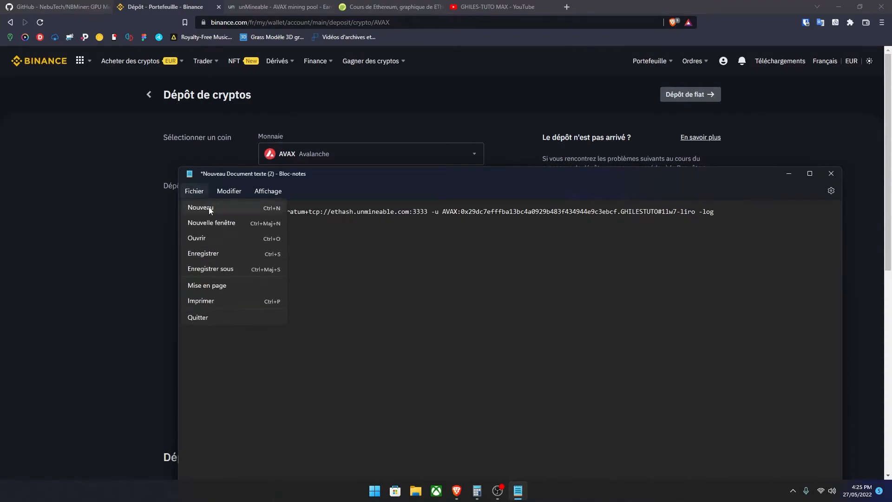
pyautogui.click(238, 268)
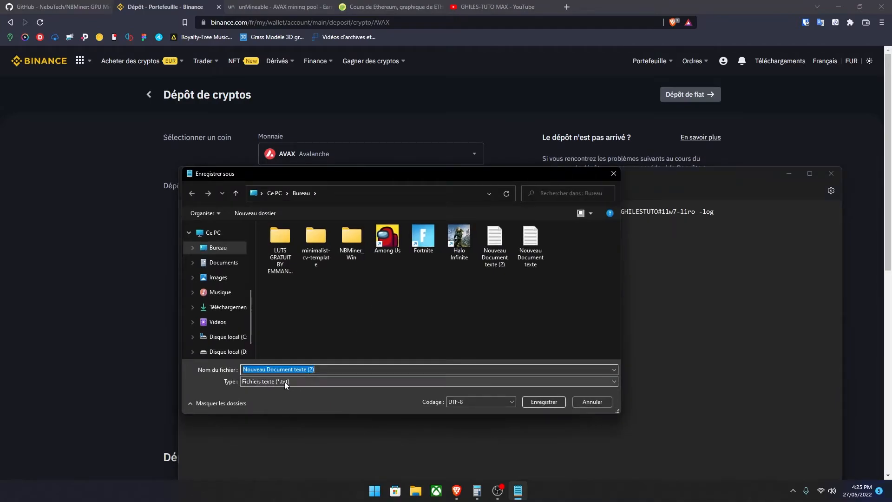
pyautogui.write('MINAR AVAX')
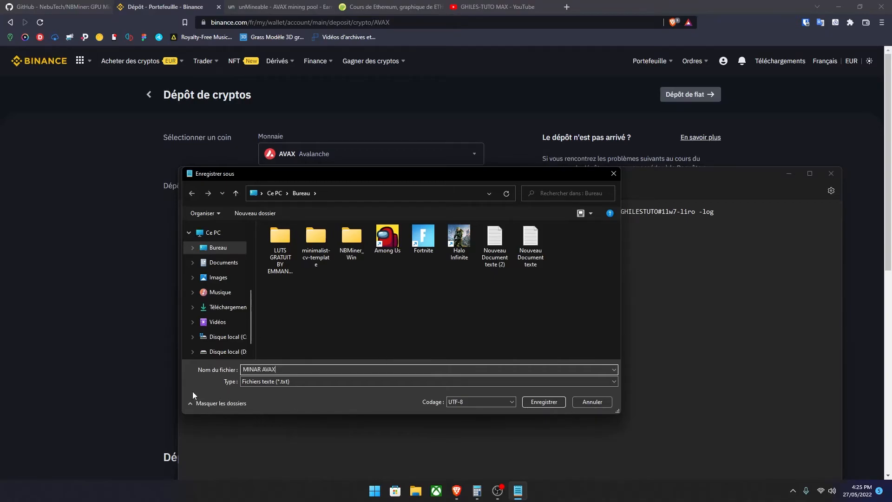
pyautogui.click(283, 382)
pyautogui.click(289, 389)
pyautogui.click(284, 369)
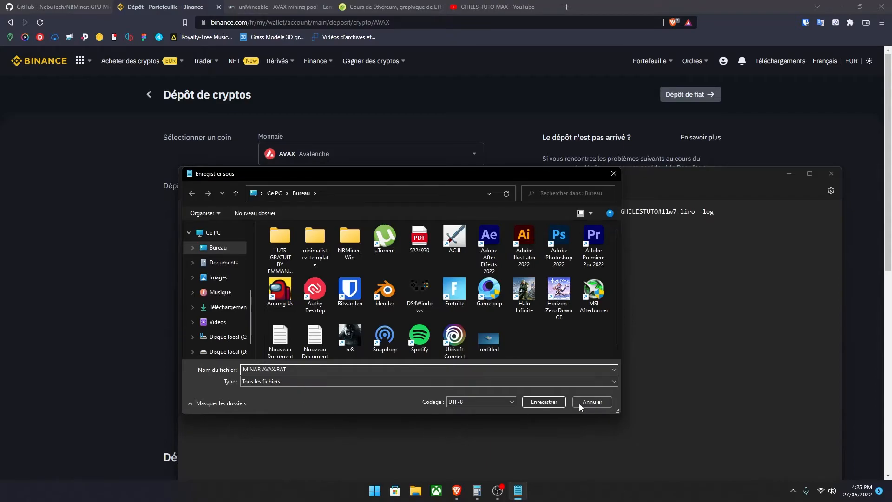
pyautogui.click(558, 401)
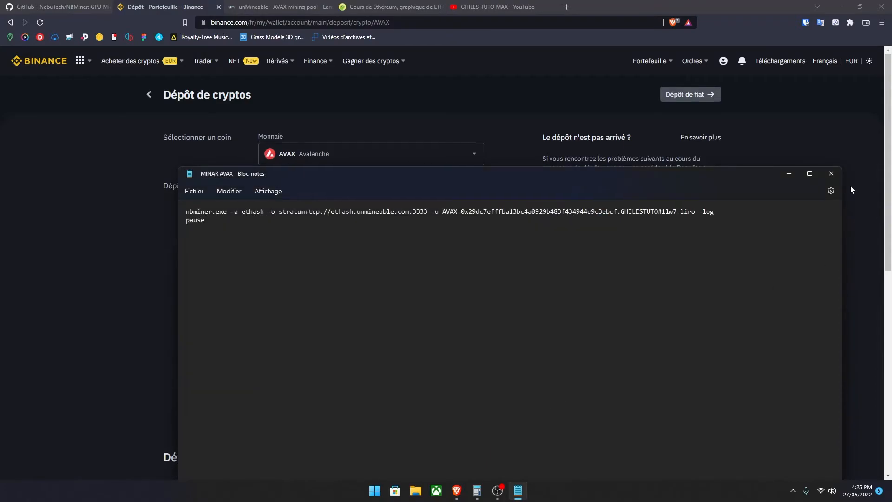
pyautogui.click(832, 174)
# Step: Move the MINAR AVAX batch file from the desktop into the NBMiner_Win folder and run it
pyautogui.click(839, 7)
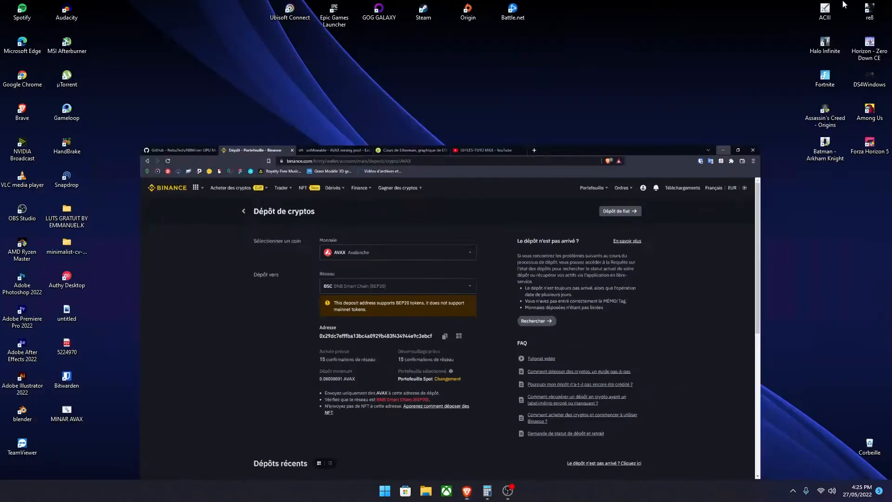
pyautogui.moveTo(66, 411); pyautogui.dragTo(383, 182)
pyautogui.doubleClick(520, 188)
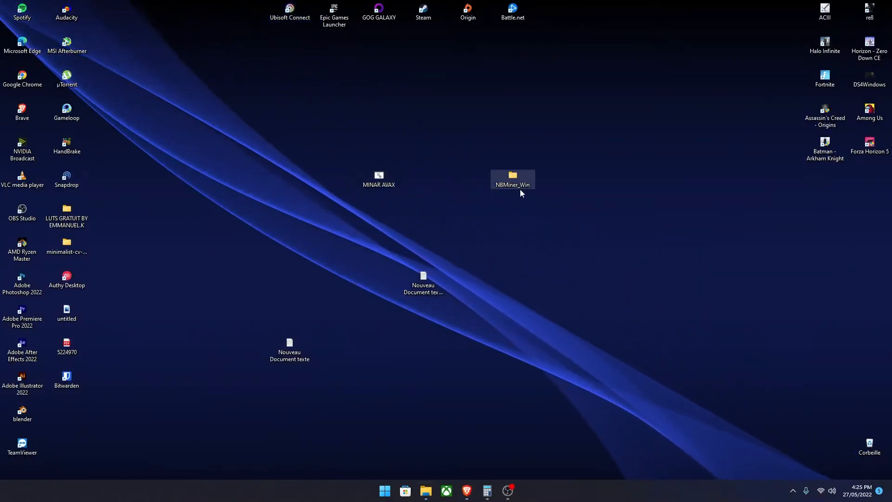
pyautogui.moveTo(495, 54); pyautogui.dragTo(890, 218)
pyautogui.click(412, 169)
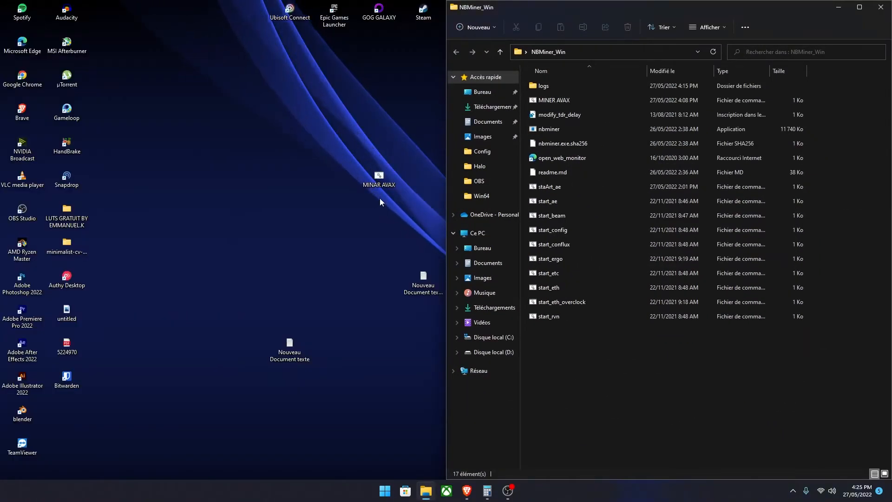
pyautogui.moveTo(383, 192); pyautogui.dragTo(559, 353)
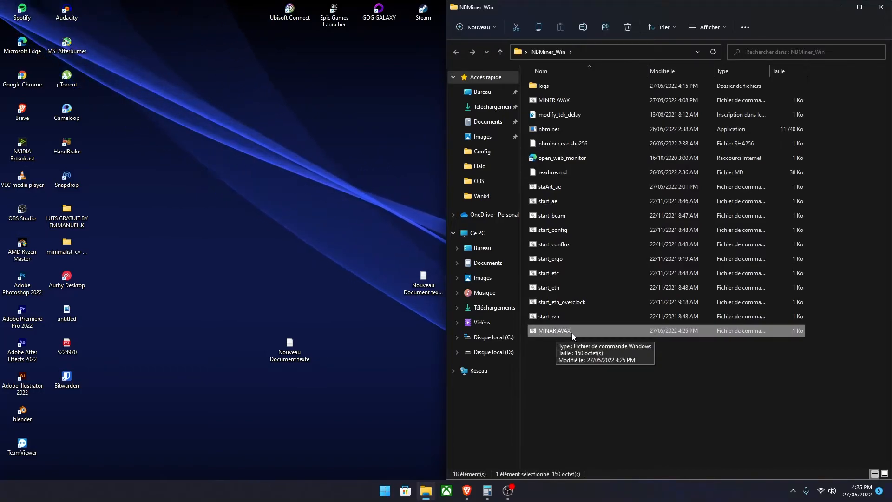
pyautogui.doubleClick(574, 331)
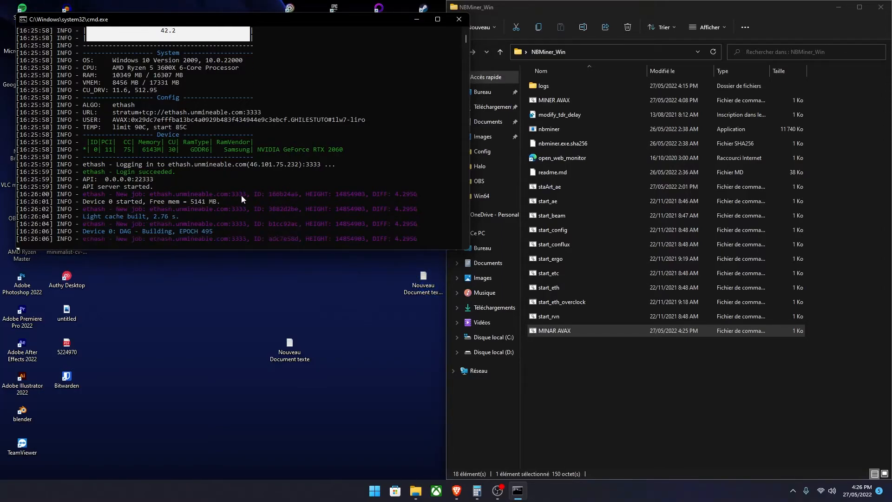
# Step: Check the graphics card's load in Task Manager's performance view, and close Task Manager
pyautogui.click(374, 491)
pyautogui.rightClick(375, 491)
pyautogui.click(360, 379)
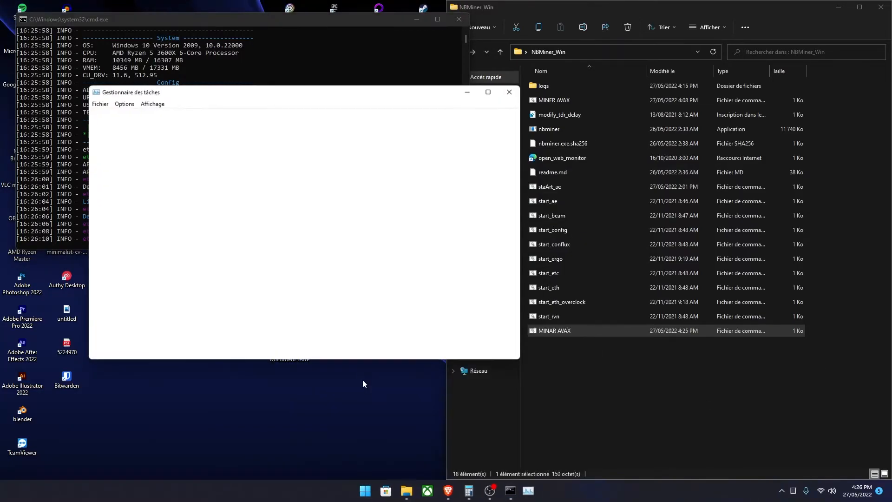
pyautogui.click(138, 117)
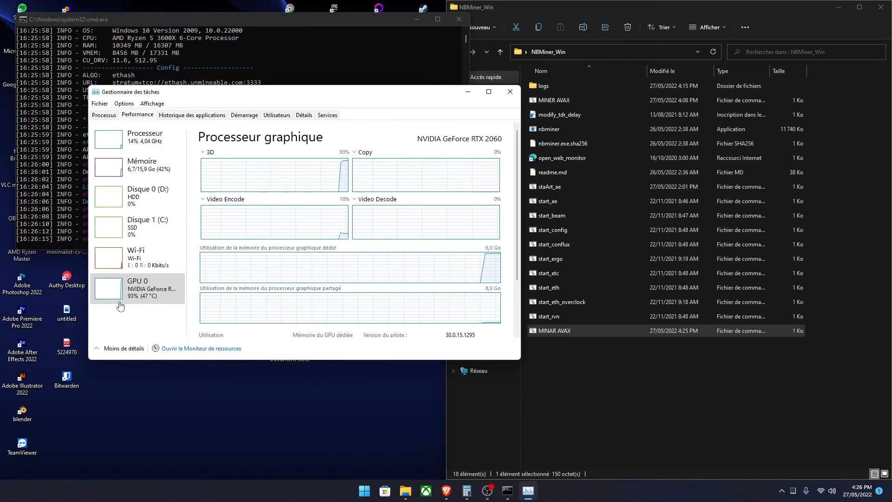
pyautogui.click(511, 91)
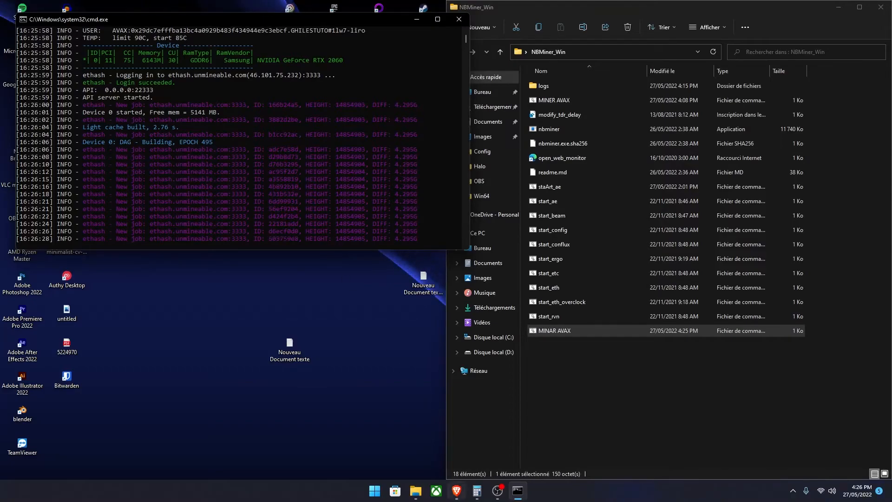
# Step: Copy the AVAX deposit address from Binance in the browser and open the Avalanche mining page on unMineable
pyautogui.click(457, 490)
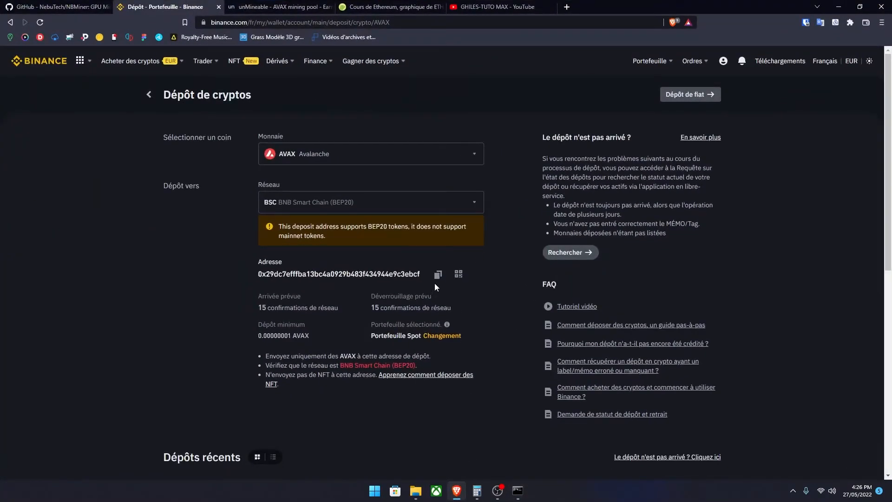
pyautogui.click(438, 275)
pyautogui.click(295, 4)
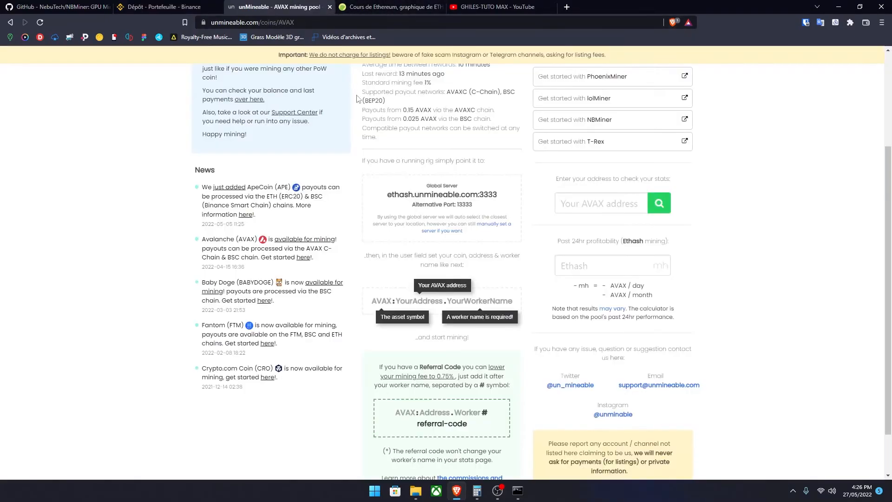
pyautogui.scroll(3, 439, 115)
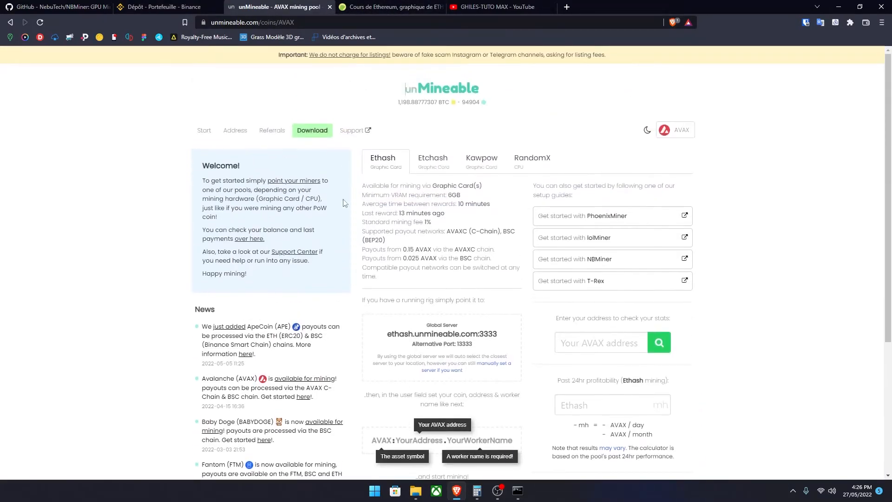
pyautogui.click(451, 92)
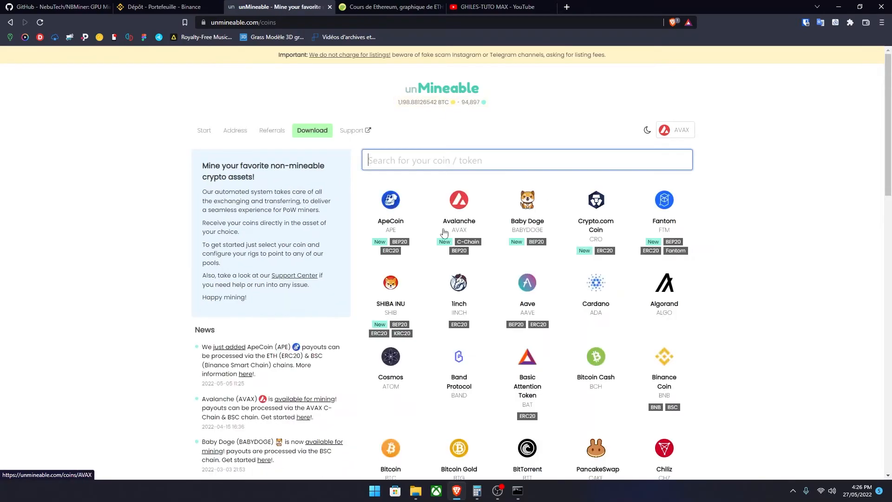
pyautogui.click(454, 207)
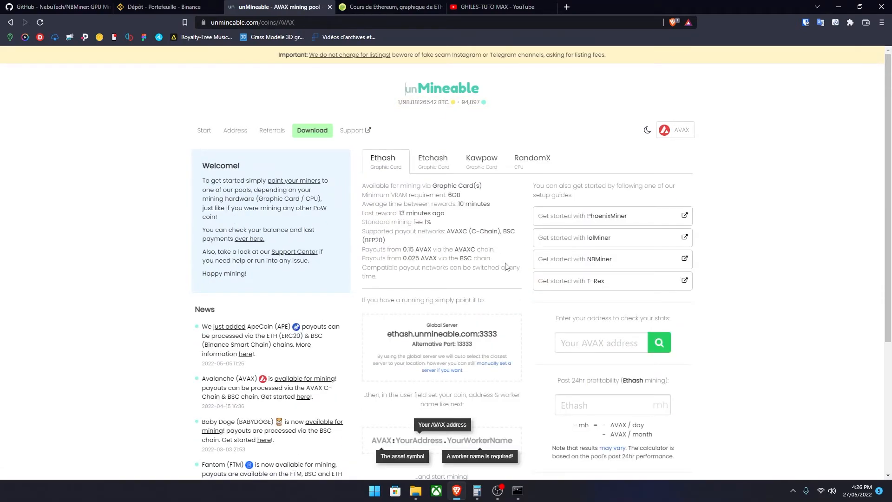
# Step: Look up the mining stats for the copied AVAX deposit address on unMineable
pyautogui.rightClick(582, 344)
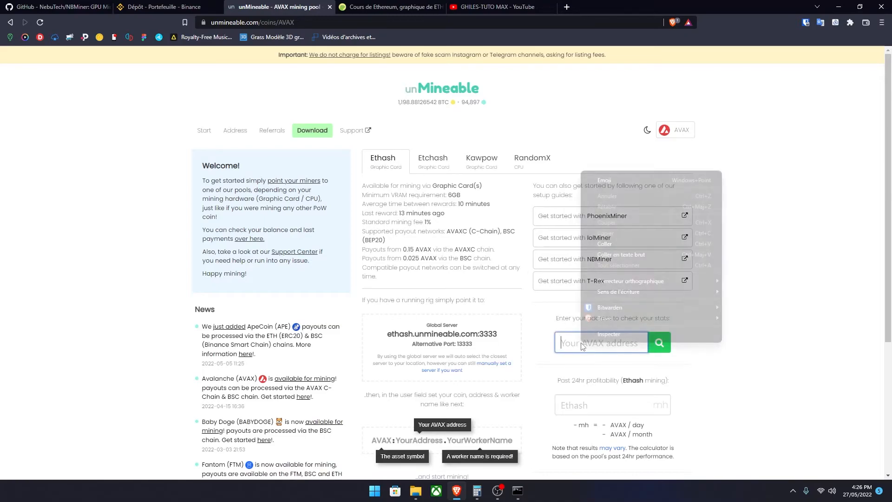
pyautogui.click(605, 244)
pyautogui.hotkey('ctrl', 'a')
pyautogui.click(664, 345)
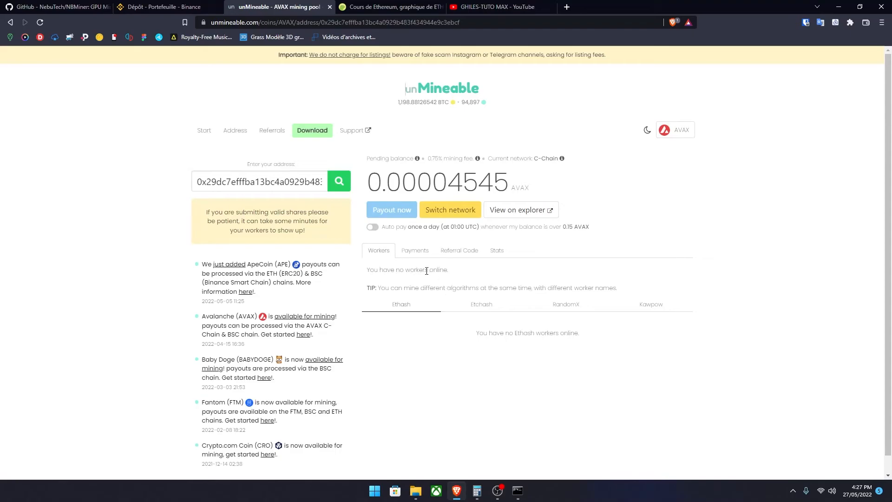
# Step: Examine the address's mining statistics, including balances, rewards, payment threshold and current mining fee
pyautogui.click(505, 256)
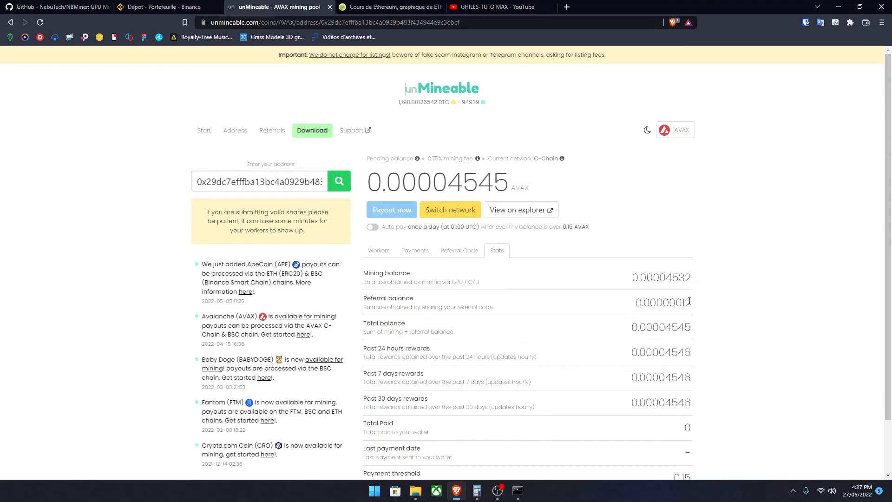
pyautogui.scroll(-2, 662, 323)
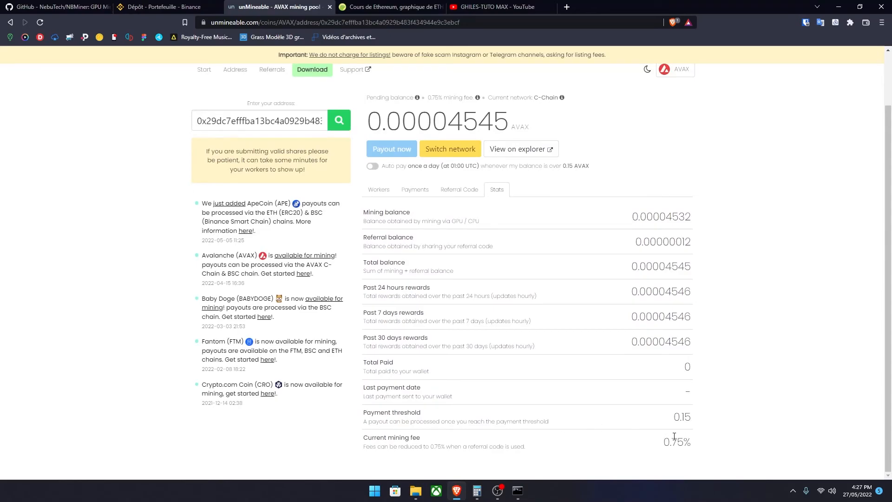
pyautogui.moveTo(663, 443); pyautogui.dragTo(689, 442)
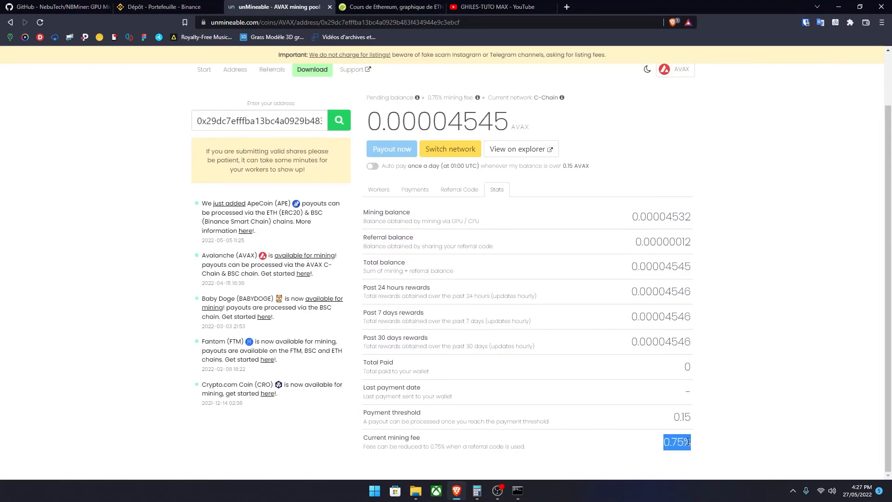
pyautogui.scroll(2, 719, 402)
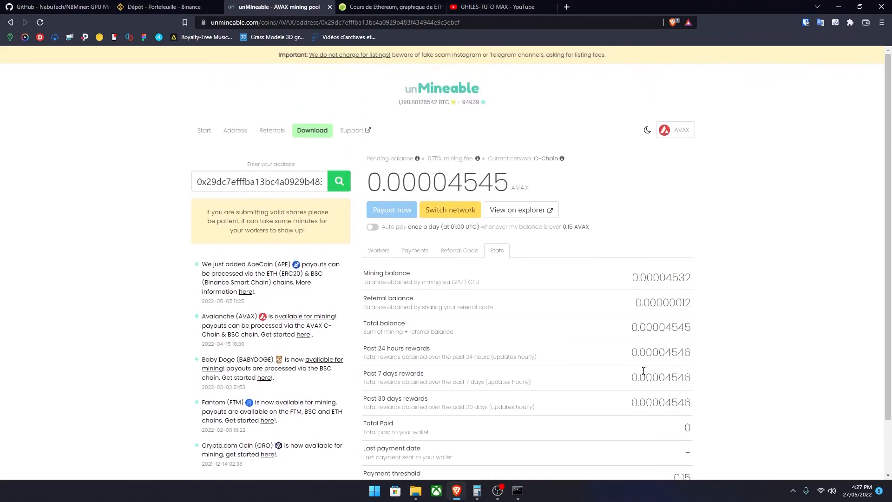
# Step: Return to the AVAX start page, look up the copied deposit address again and enable daily auto pay
pyautogui.click(204, 131)
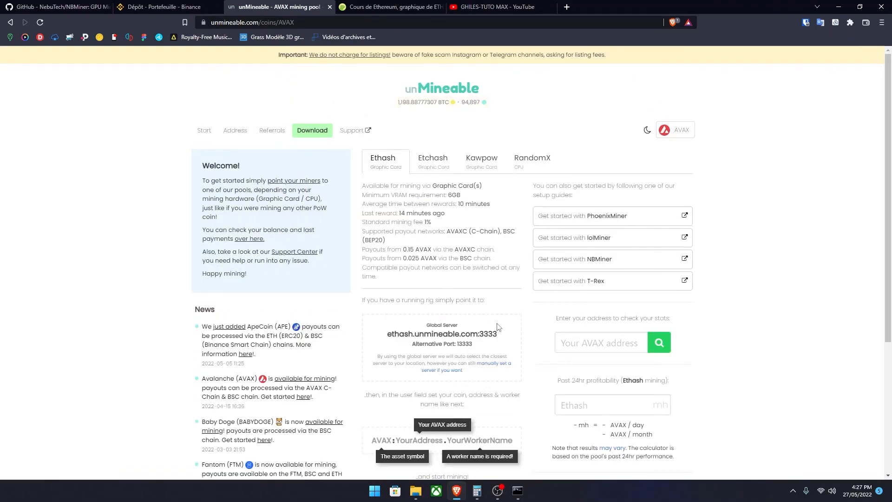
pyautogui.click(601, 342)
pyautogui.rightClick(607, 341)
pyautogui.click(623, 242)
pyautogui.click(661, 346)
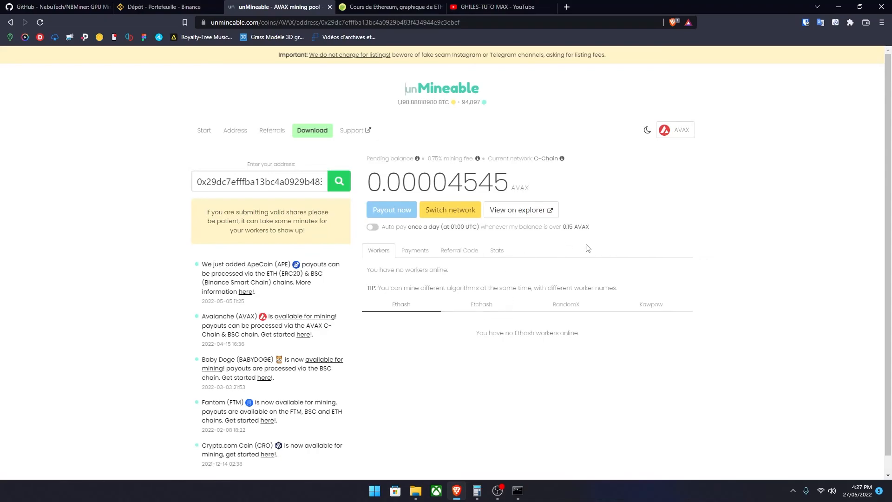
pyautogui.click(373, 227)
# Step: Check the AVAX deposit network on Binance, and switch to the open YouTube channel's videos page
pyautogui.click(165, 7)
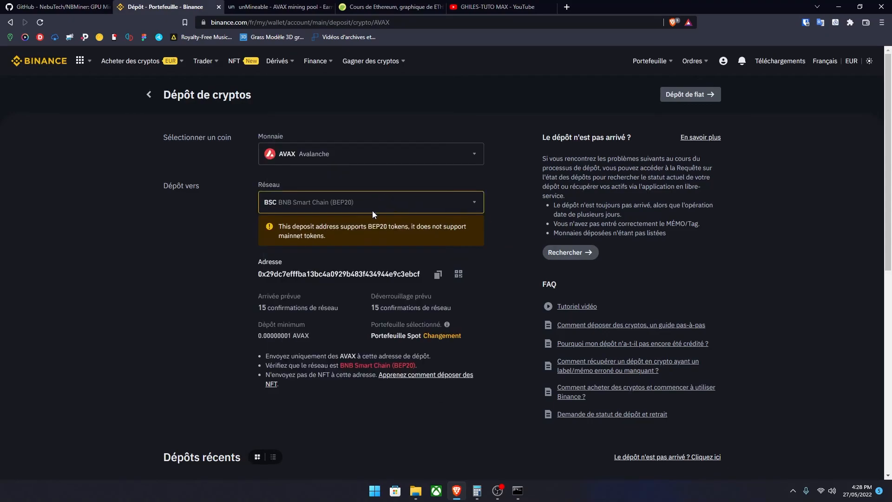
pyautogui.click(278, 5)
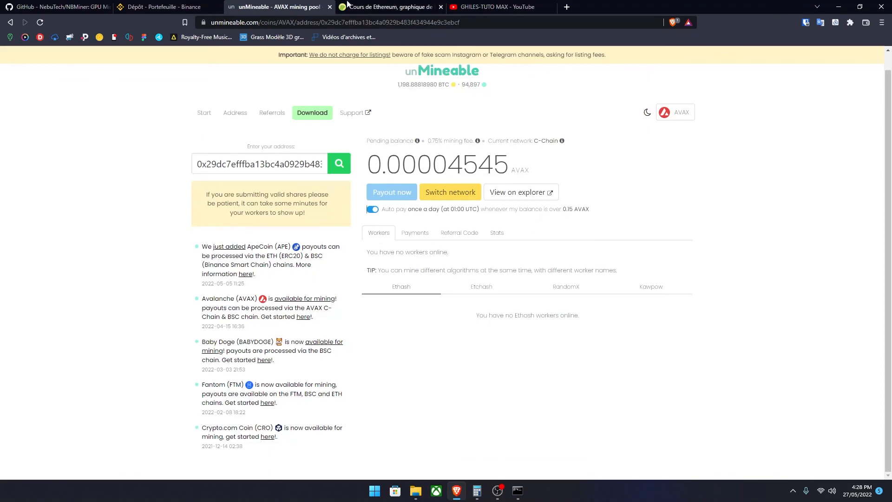
pyautogui.click(393, 6)
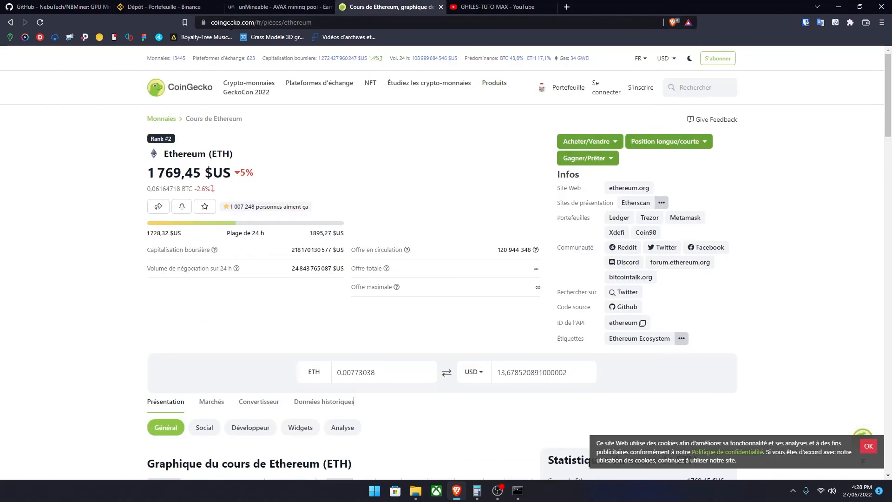
pyautogui.click(490, 6)
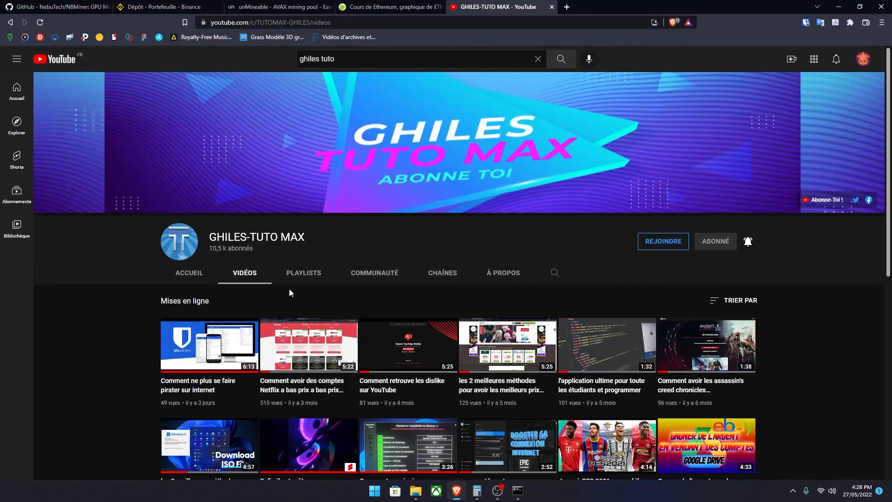